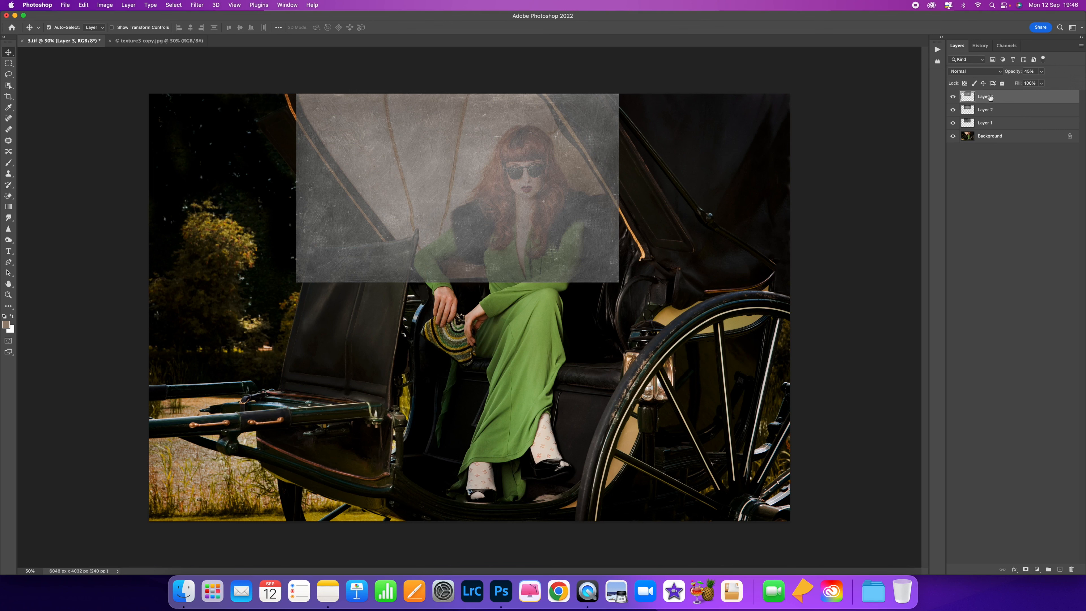
- Group Layer 1, Layer 2 and Layer 3, and add a white layer mask to the group
{"action": "left_click", "coordinate": [1015, 127], "text": "shift"}
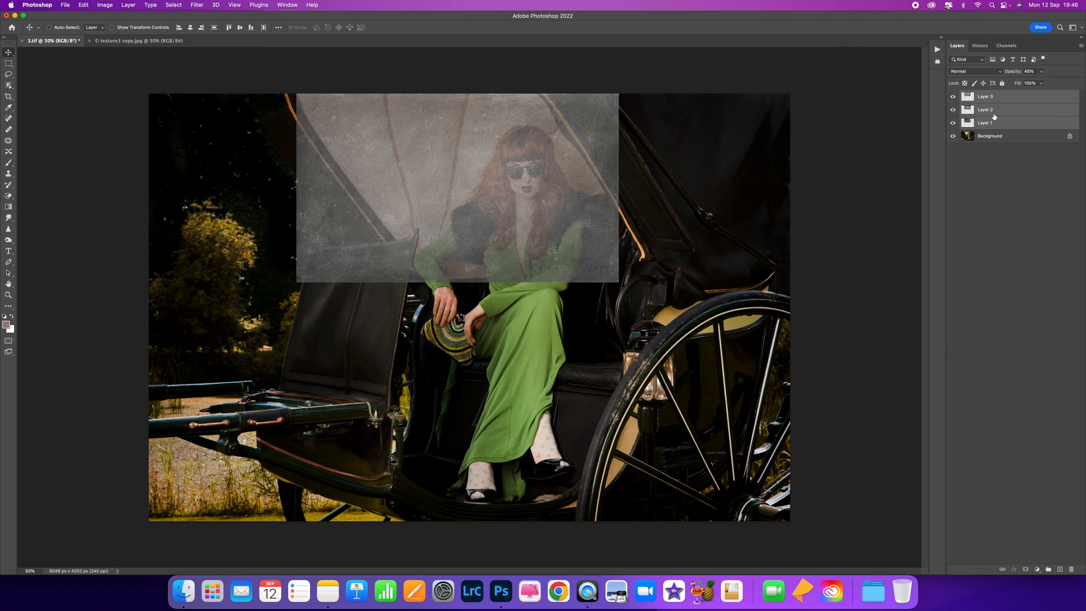
{"action": "key", "text": "super+g"}
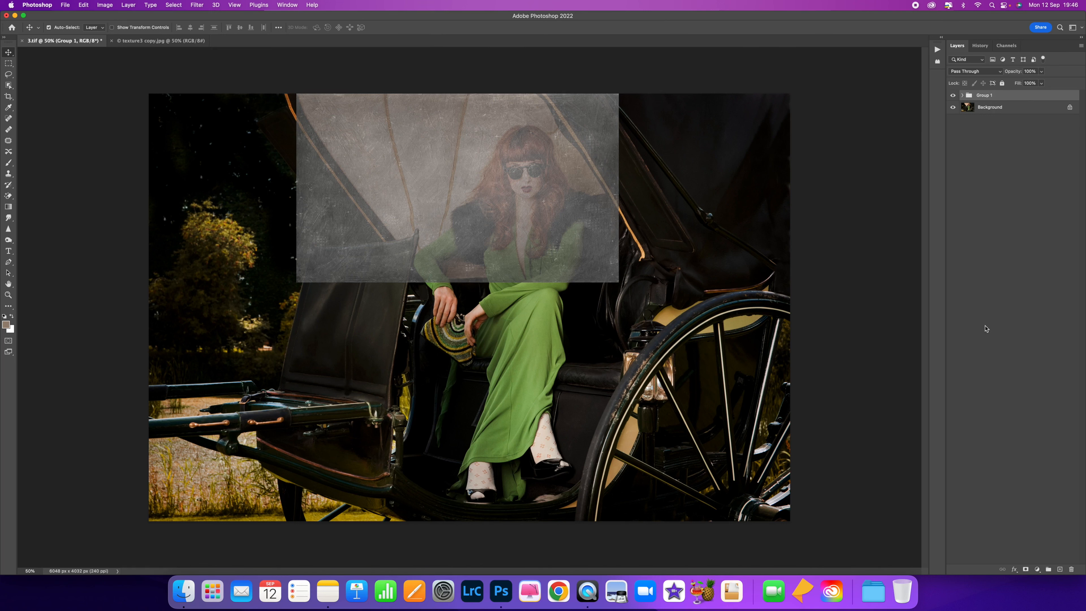
{"action": "left_click", "coordinate": [1025, 570]}
- Paint black with the Brush on the group mask to hide the texture over the dark area outside the hood's left edge
{"action": "left_click", "coordinate": [8, 163]}
{"action": "key", "text": "d"}
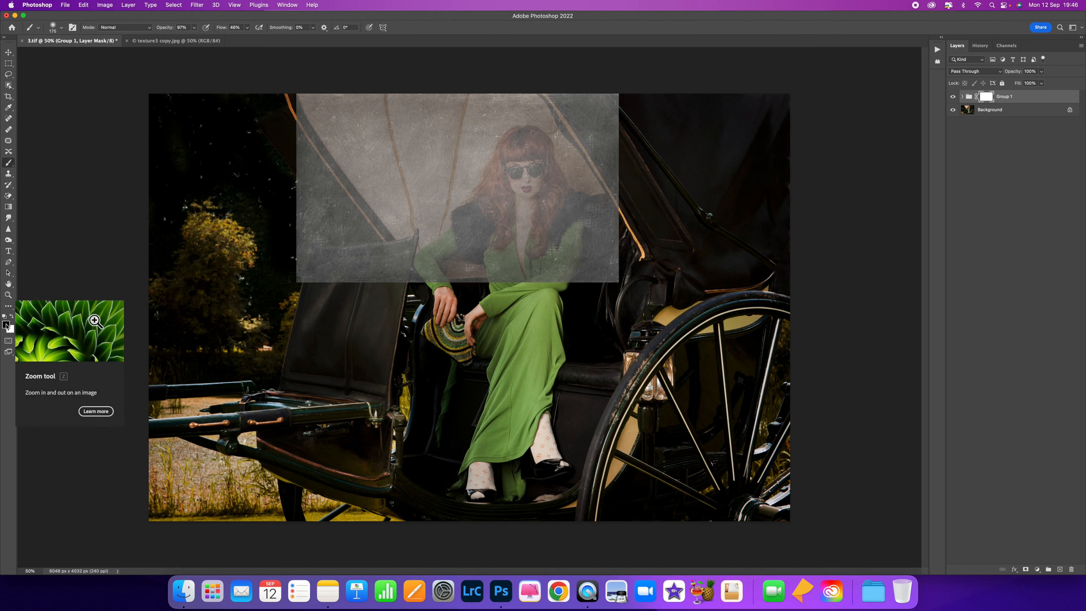
{"action": "mouse_move", "coordinate": [291, 167]}
{"action": "left_mouse_down"}
{"action": "mouse_move", "coordinate": [359, 308]}
{"action": "mouse_move", "coordinate": [298, 276]}
{"action": "mouse_move", "coordinate": [336, 262]}
{"action": "left_mouse_up"}
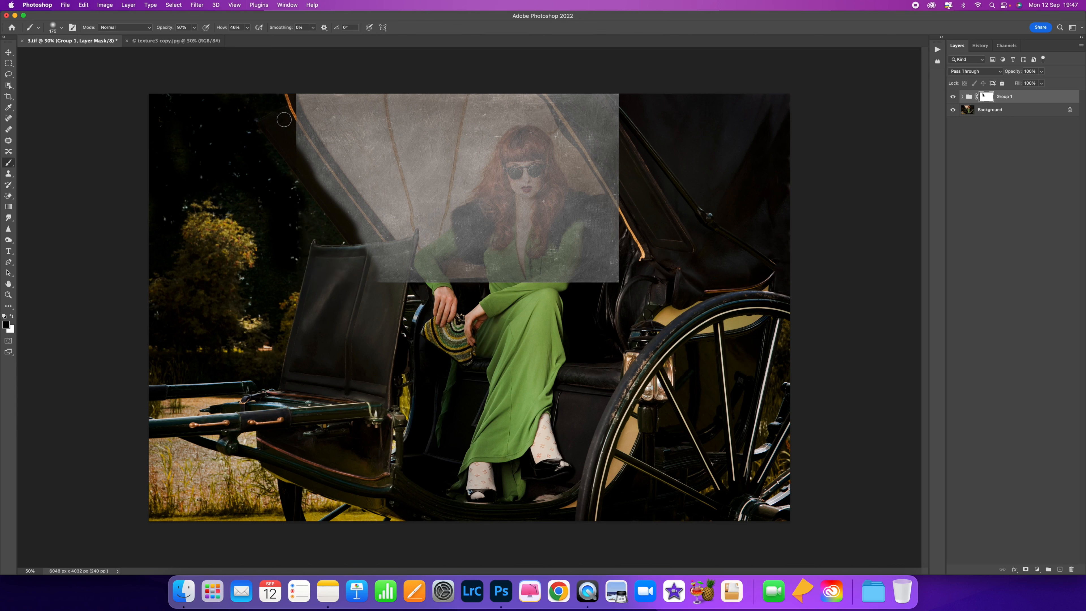
{"action": "left_click", "coordinate": [962, 96]}
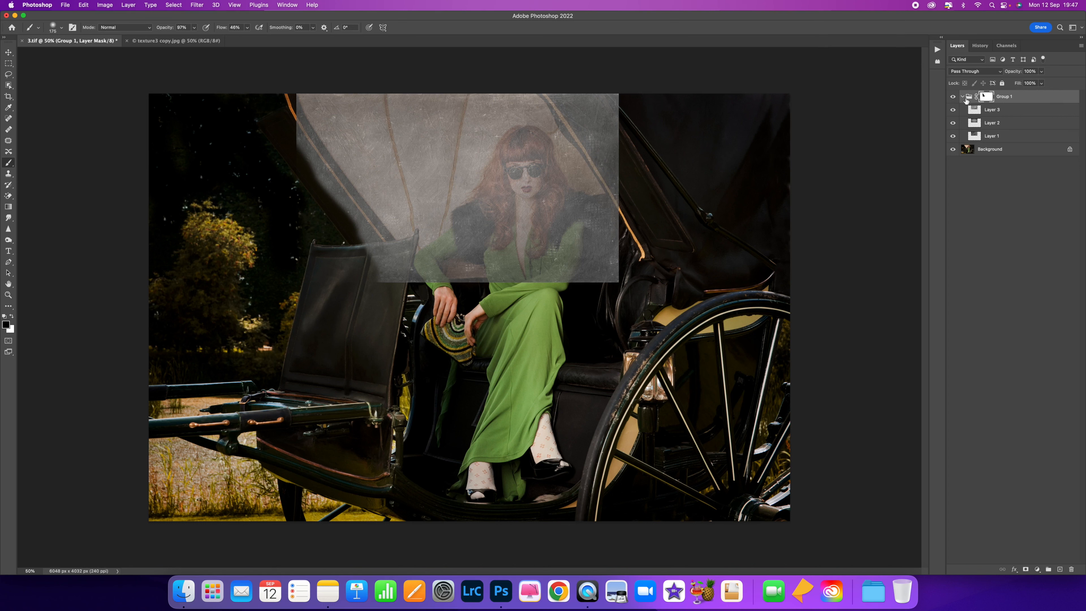
{"action": "left_click", "coordinate": [963, 97]}
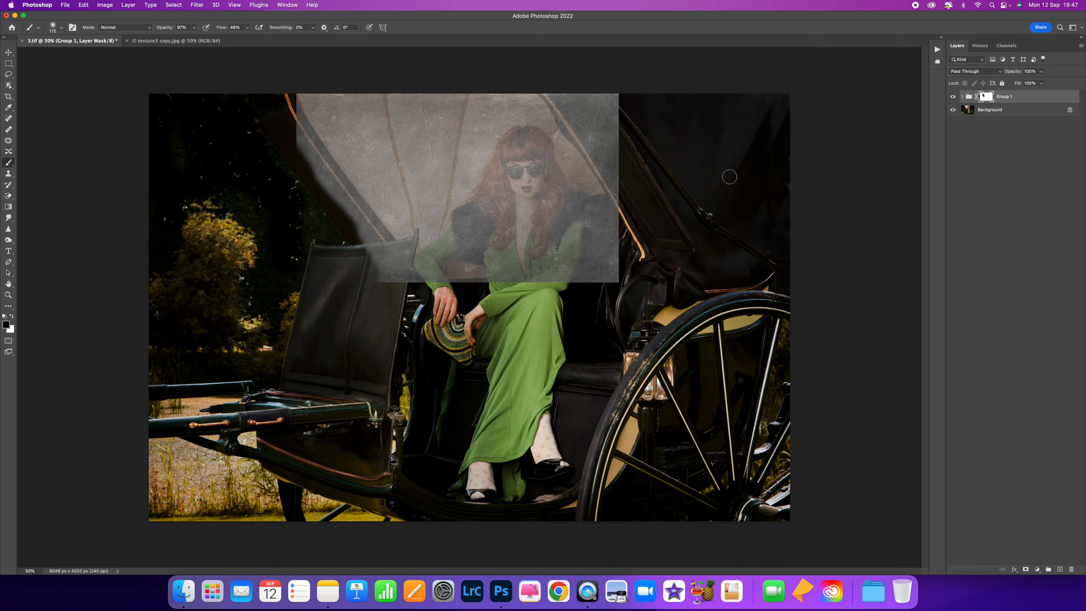
- Mask the texture off the orange trims on both sides of the hood and off the woman's lower torso
{"action": "key", "text": "super+plus"}
{"action": "scroll", "coordinate": [729, 177], "scroll_direction": "up", "scroll_amount": 4}
{"action": "left_click_drag", "start_coordinate": [656, 218], "coordinate": [596, 146]}
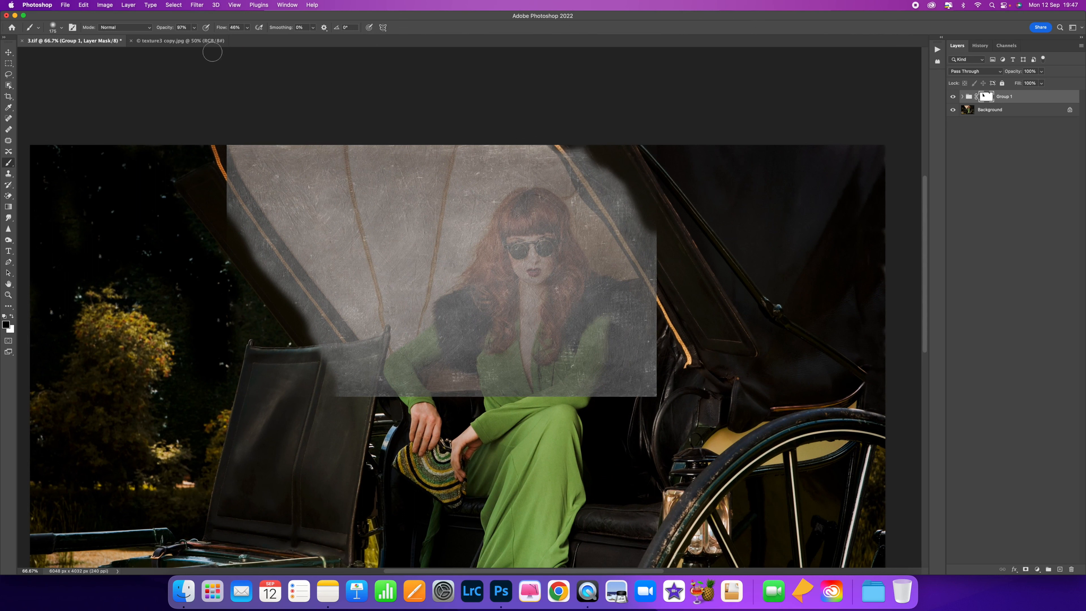
{"action": "left_click", "coordinate": [193, 28]}
{"action": "left_click", "coordinate": [247, 27]}
{"action": "left_click_drag", "start_coordinate": [652, 287], "coordinate": [573, 148]}
{"action": "mouse_move", "coordinate": [648, 304]}
{"action": "left_mouse_down"}
{"action": "mouse_move", "coordinate": [638, 294]}
{"action": "mouse_move", "coordinate": [597, 305]}
{"action": "mouse_move", "coordinate": [474, 345]}
{"action": "mouse_move", "coordinate": [585, 325]}
{"action": "mouse_move", "coordinate": [453, 355]}
{"action": "mouse_move", "coordinate": [535, 383]}
{"action": "mouse_move", "coordinate": [639, 397]}
{"action": "mouse_move", "coordinate": [669, 348]}
{"action": "mouse_move", "coordinate": [628, 317]}
{"action": "mouse_move", "coordinate": [585, 343]}
{"action": "mouse_move", "coordinate": [574, 371]}
{"action": "mouse_move", "coordinate": [518, 392]}
{"action": "mouse_move", "coordinate": [438, 377]}
{"action": "mouse_move", "coordinate": [417, 395]}
{"action": "mouse_move", "coordinate": [443, 400]}
{"action": "mouse_move", "coordinate": [351, 387]}
{"action": "mouse_move", "coordinate": [314, 341]}
{"action": "mouse_move", "coordinate": [349, 351]}
{"action": "mouse_move", "coordinate": [316, 333]}
{"action": "left_mouse_up"}
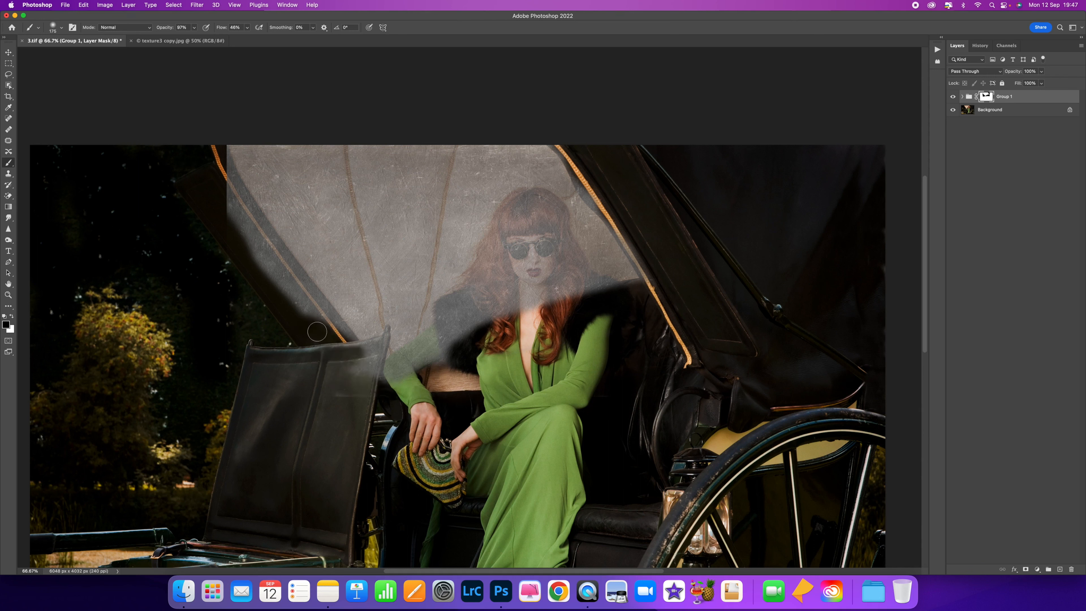
{"action": "mouse_move", "coordinate": [218, 160]}
{"action": "left_mouse_down"}
{"action": "mouse_move", "coordinate": [296, 301]}
{"action": "mouse_move", "coordinate": [348, 341]}
{"action": "mouse_move", "coordinate": [214, 202]}
{"action": "mouse_move", "coordinate": [207, 186]}
{"action": "mouse_move", "coordinate": [226, 202]}
{"action": "mouse_move", "coordinate": [220, 144]}
{"action": "mouse_move", "coordinate": [230, 198]}
{"action": "mouse_move", "coordinate": [343, 348]}
{"action": "mouse_move", "coordinate": [404, 383]}
{"action": "mouse_move", "coordinate": [355, 405]}
{"action": "mouse_move", "coordinate": [364, 397]}
{"action": "mouse_move", "coordinate": [331, 390]}
{"action": "mouse_move", "coordinate": [362, 375]}
{"action": "mouse_move", "coordinate": [411, 375]}
{"action": "left_mouse_up"}
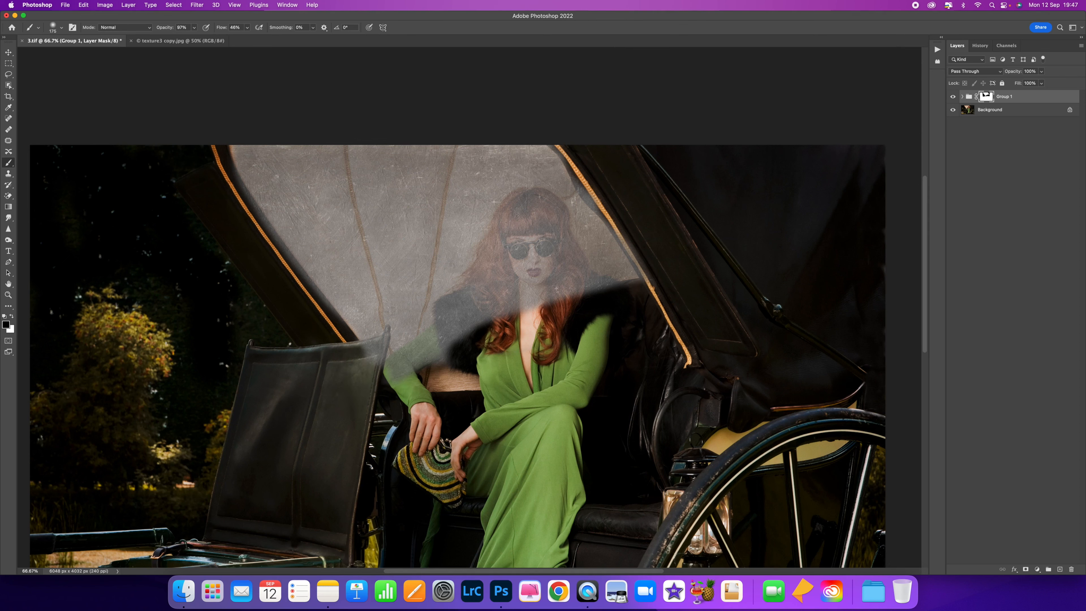
- Paint black on the group mask with a smaller soft brush to clear the texture from the woman's face, hair, fur collar and arm
{"action": "key", "text": "super+1"}
{"action": "key", "text": "bracketleft"}
{"action": "key", "text": "bracketleft"}
{"action": "key", "text": "bracketleft"}
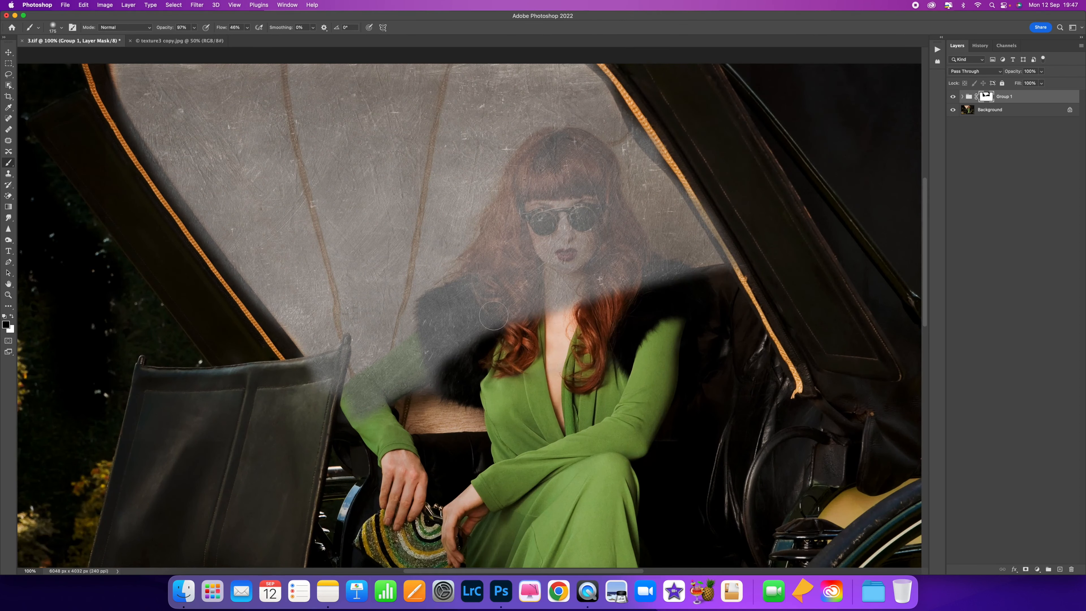
{"action": "mouse_move", "coordinate": [467, 335]}
{"action": "left_mouse_down"}
{"action": "mouse_move", "coordinate": [509, 326]}
{"action": "mouse_move", "coordinate": [479, 349]}
{"action": "left_mouse_up"}
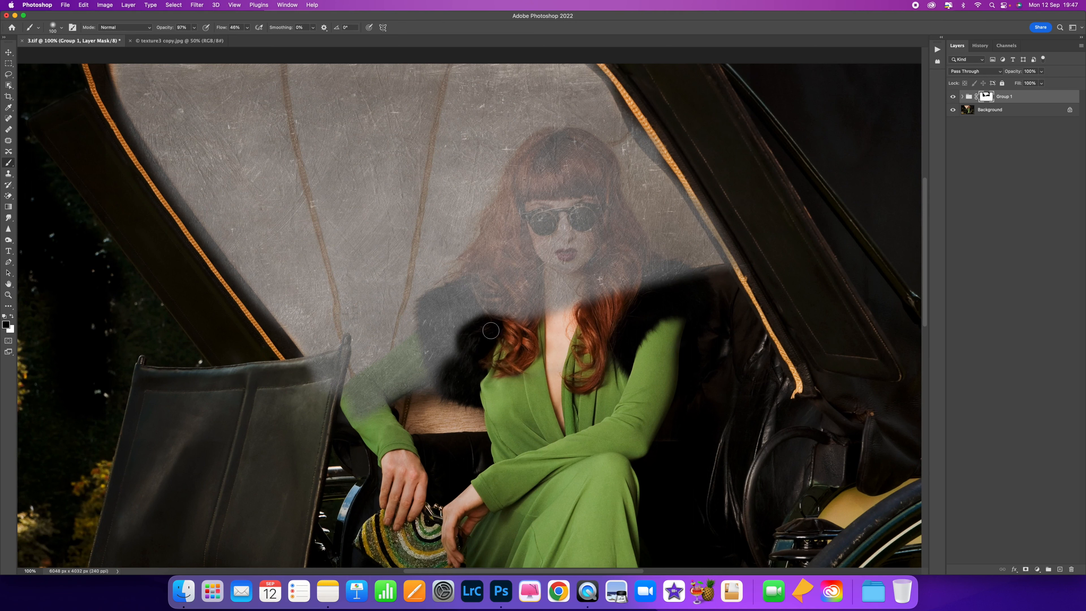
{"action": "left_click", "coordinate": [59, 29]}
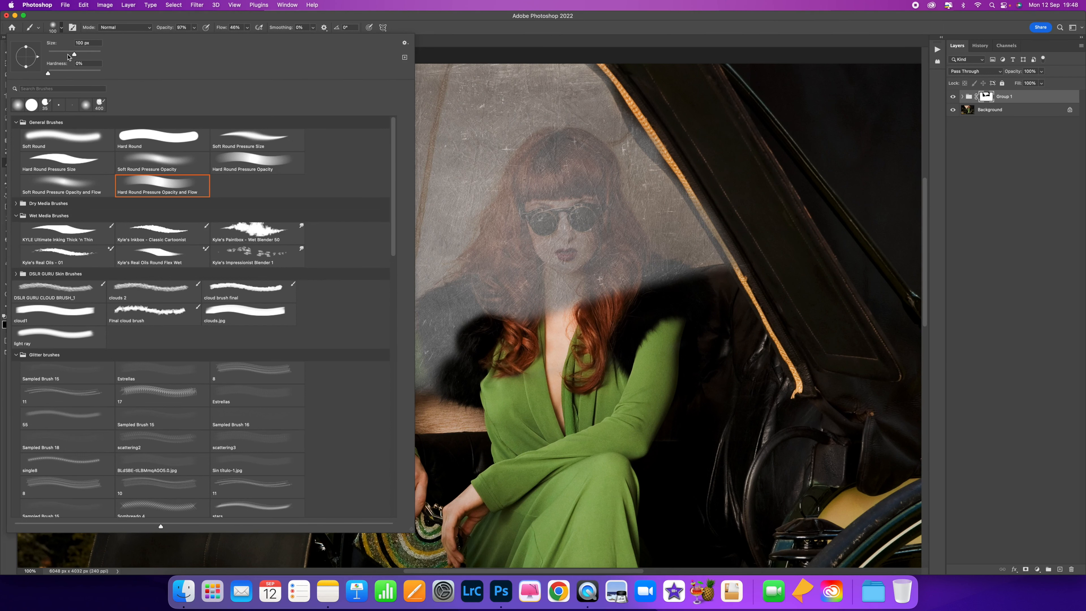
{"action": "left_click", "coordinate": [103, 20]}
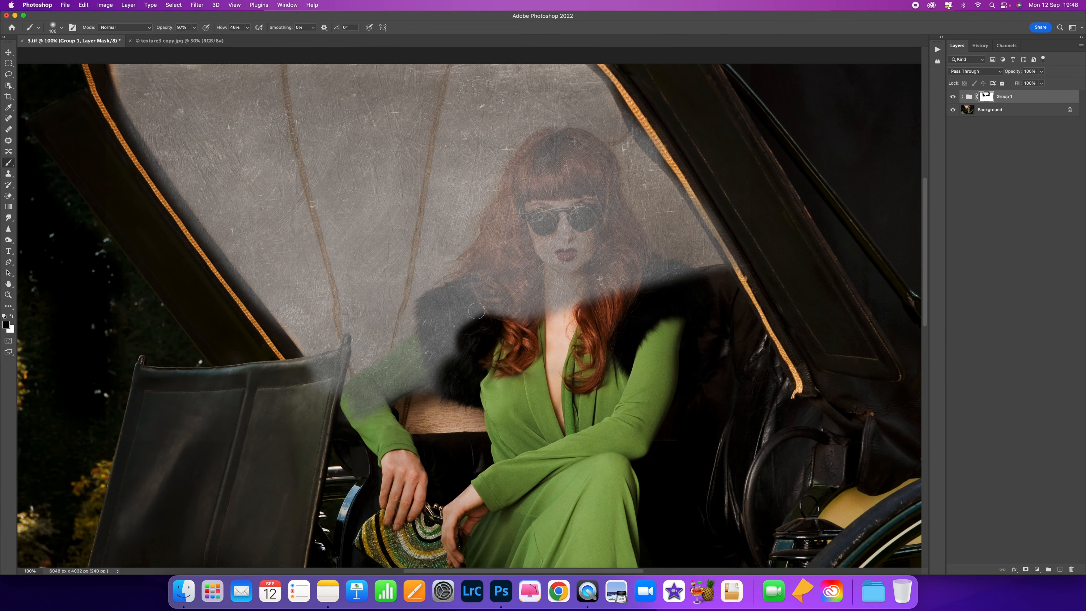
{"action": "key", "text": "bracketright"}
{"action": "mouse_move", "coordinate": [474, 308]}
{"action": "left_mouse_down"}
{"action": "mouse_move", "coordinate": [505, 311]}
{"action": "mouse_move", "coordinate": [485, 307]}
{"action": "mouse_move", "coordinate": [502, 297]}
{"action": "mouse_move", "coordinate": [492, 307]}
{"action": "mouse_move", "coordinate": [542, 298]}
{"action": "mouse_move", "coordinate": [549, 311]}
{"action": "mouse_move", "coordinate": [566, 302]}
{"action": "mouse_move", "coordinate": [574, 214]}
{"action": "mouse_move", "coordinate": [585, 202]}
{"action": "mouse_move", "coordinate": [557, 204]}
{"action": "mouse_move", "coordinate": [558, 188]}
{"action": "mouse_move", "coordinate": [539, 211]}
{"action": "mouse_move", "coordinate": [553, 169]}
{"action": "mouse_move", "coordinate": [543, 164]}
{"action": "mouse_move", "coordinate": [535, 242]}
{"action": "mouse_move", "coordinate": [522, 243]}
{"action": "mouse_move", "coordinate": [562, 214]}
{"action": "mouse_move", "coordinate": [553, 258]}
{"action": "mouse_move", "coordinate": [579, 293]}
{"action": "mouse_move", "coordinate": [596, 289]}
{"action": "mouse_move", "coordinate": [599, 260]}
{"action": "mouse_move", "coordinate": [639, 280]}
{"action": "mouse_move", "coordinate": [608, 243]}
{"action": "mouse_move", "coordinate": [703, 290]}
{"action": "mouse_move", "coordinate": [629, 252]}
{"action": "mouse_move", "coordinate": [594, 160]}
{"action": "mouse_move", "coordinate": [547, 144]}
{"action": "mouse_move", "coordinate": [535, 154]}
{"action": "mouse_move", "coordinate": [572, 168]}
{"action": "mouse_move", "coordinate": [601, 235]}
{"action": "mouse_move", "coordinate": [537, 160]}
{"action": "mouse_move", "coordinate": [509, 190]}
{"action": "mouse_move", "coordinate": [477, 308]}
{"action": "mouse_move", "coordinate": [470, 283]}
{"action": "mouse_move", "coordinate": [429, 307]}
{"action": "mouse_move", "coordinate": [453, 295]}
{"action": "mouse_move", "coordinate": [432, 329]}
{"action": "mouse_move", "coordinate": [461, 326]}
{"action": "mouse_move", "coordinate": [437, 363]}
{"action": "mouse_move", "coordinate": [406, 394]}
{"action": "mouse_move", "coordinate": [376, 389]}
{"action": "mouse_move", "coordinate": [348, 422]}
{"action": "mouse_move", "coordinate": [347, 396]}
{"action": "mouse_move", "coordinate": [372, 368]}
{"action": "mouse_move", "coordinate": [425, 341]}
{"action": "mouse_move", "coordinate": [431, 374]}
{"action": "mouse_move", "coordinate": [417, 397]}
{"action": "left_mouse_up"}
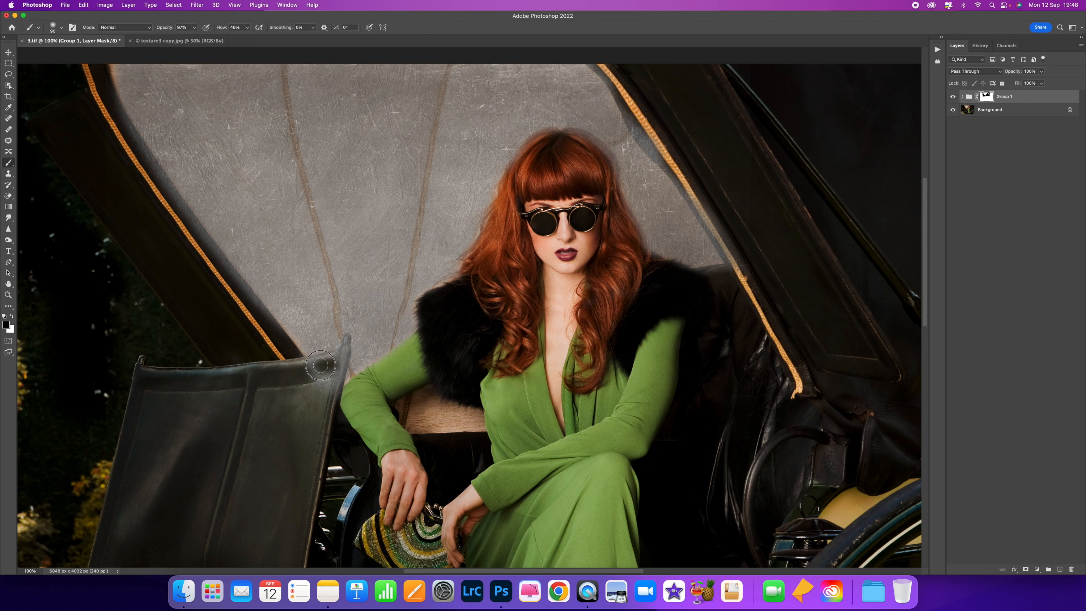
- Mask the texture off the leather flap's upper corner and tip beside the woman's arm, undoing and redoing strokes with a smaller brush
{"action": "key", "text": "super+plus"}
{"action": "key", "text": "super+plus"}
{"action": "mouse_move", "coordinate": [312, 386]}
{"action": "left_mouse_down"}
{"action": "mouse_move", "coordinate": [654, 133]}
{"action": "mouse_move", "coordinate": [656, 201]}
{"action": "left_mouse_up"}
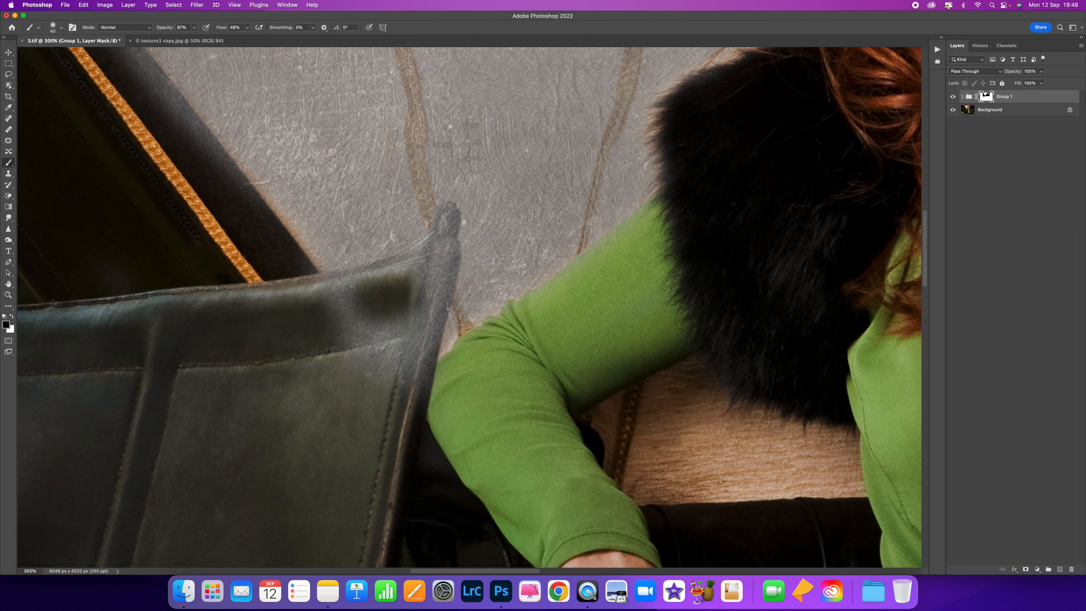
{"action": "mouse_move", "coordinate": [441, 256]}
{"action": "left_mouse_down"}
{"action": "mouse_move", "coordinate": [447, 233]}
{"action": "mouse_move", "coordinate": [447, 280]}
{"action": "mouse_move", "coordinate": [436, 315]}
{"action": "mouse_move", "coordinate": [423, 316]}
{"action": "mouse_move", "coordinate": [428, 342]}
{"action": "mouse_move", "coordinate": [437, 308]}
{"action": "mouse_move", "coordinate": [412, 410]}
{"action": "mouse_move", "coordinate": [431, 251]}
{"action": "mouse_move", "coordinate": [411, 272]}
{"action": "mouse_move", "coordinate": [316, 293]}
{"action": "mouse_move", "coordinate": [361, 295]}
{"action": "mouse_move", "coordinate": [325, 306]}
{"action": "mouse_move", "coordinate": [357, 324]}
{"action": "left_mouse_up"}
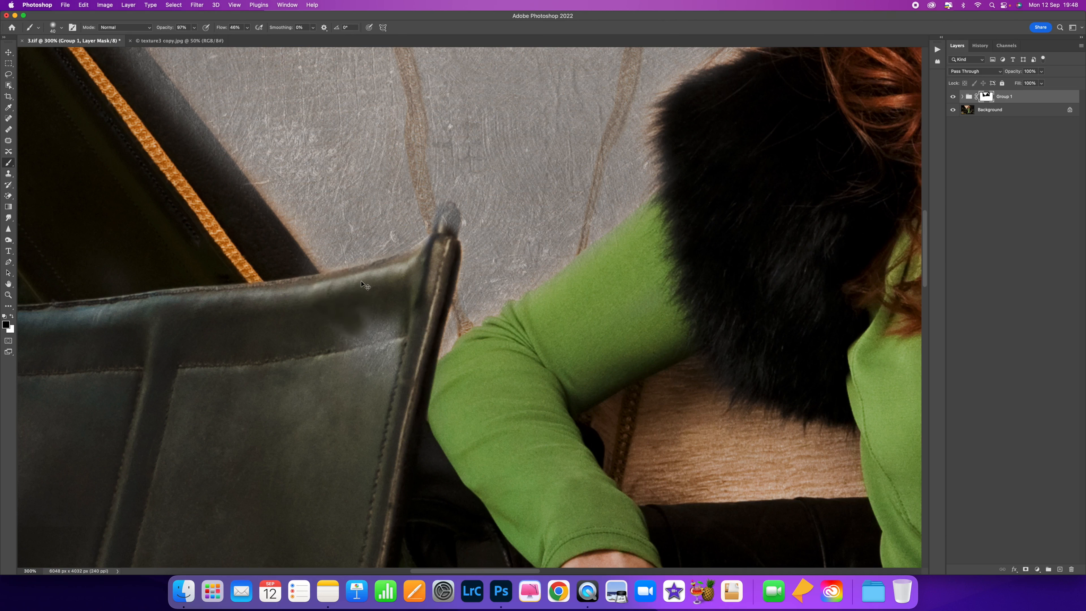
{"action": "key", "text": "super+z"}
{"action": "key", "text": "super+z"}
{"action": "key", "text": "super+z"}
{"action": "mouse_move", "coordinate": [421, 264]}
{"action": "left_mouse_down"}
{"action": "mouse_move", "coordinate": [317, 287]}
{"action": "mouse_move", "coordinate": [359, 306]}
{"action": "mouse_move", "coordinate": [338, 314]}
{"action": "mouse_move", "coordinate": [374, 336]}
{"action": "mouse_move", "coordinate": [345, 354]}
{"action": "mouse_move", "coordinate": [364, 363]}
{"action": "mouse_move", "coordinate": [383, 312]}
{"action": "mouse_move", "coordinate": [400, 339]}
{"action": "left_mouse_up"}
{"action": "key", "text": "bracketleft"}
{"action": "mouse_move", "coordinate": [453, 230]}
{"action": "left_mouse_down"}
{"action": "mouse_move", "coordinate": [450, 212]}
{"action": "mouse_move", "coordinate": [428, 286]}
{"action": "mouse_move", "coordinate": [425, 247]}
{"action": "left_mouse_up"}
{"action": "key", "text": "super+1"}
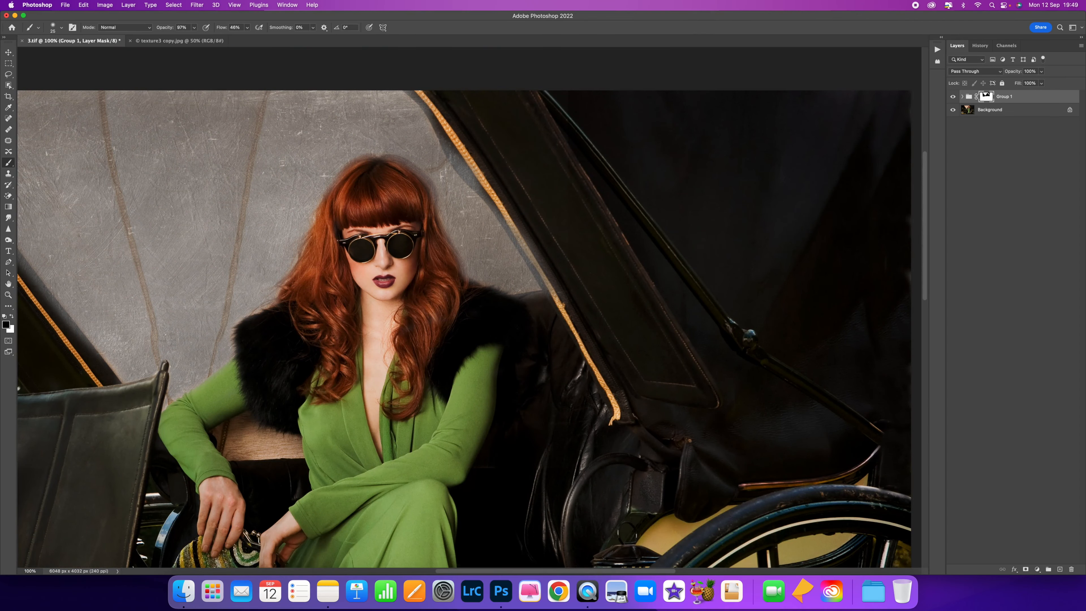
- With the brush at 100% opacity and 28% flow, mask the texture off the upper part of the dark strip beside the right orange trim
{"action": "key", "text": "super+plus"}
{"action": "left_click_drag", "start_coordinate": [511, 141], "coordinate": [537, 401]}
{"action": "mouse_move", "coordinate": [371, 137]}
{"action": "left_mouse_down"}
{"action": "mouse_move", "coordinate": [399, 155]}
{"action": "mouse_move", "coordinate": [388, 141]}
{"action": "mouse_move", "coordinate": [401, 142]}
{"action": "mouse_move", "coordinate": [450, 175]}
{"action": "mouse_move", "coordinate": [396, 135]}
{"action": "mouse_move", "coordinate": [373, 132]}
{"action": "mouse_move", "coordinate": [424, 191]}
{"action": "left_mouse_up"}
{"action": "left_click_drag", "start_coordinate": [248, 30], "coordinate": [251, 46]}
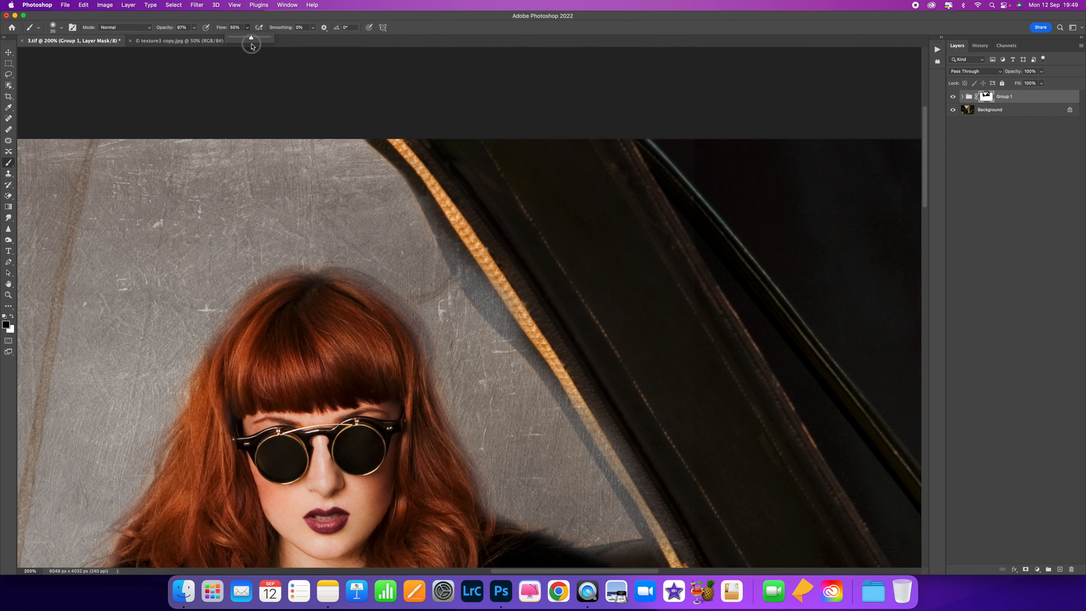
{"action": "left_click_drag", "start_coordinate": [194, 27], "coordinate": [236, 42]}
{"action": "mouse_move", "coordinate": [476, 270]}
{"action": "left_mouse_down"}
{"action": "mouse_move", "coordinate": [404, 166]}
{"action": "mouse_move", "coordinate": [442, 240]}
{"action": "left_mouse_up"}
{"action": "key", "text": "super+equal"}
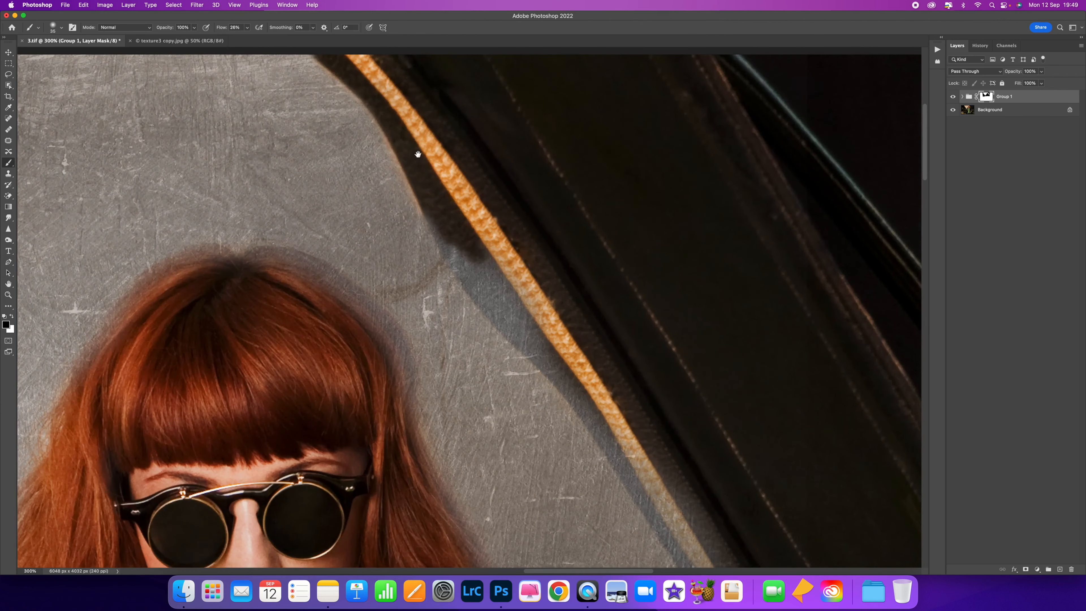
{"action": "left_click_drag", "start_coordinate": [418, 154], "coordinate": [433, 189]}
{"action": "key", "text": "super+equal"}
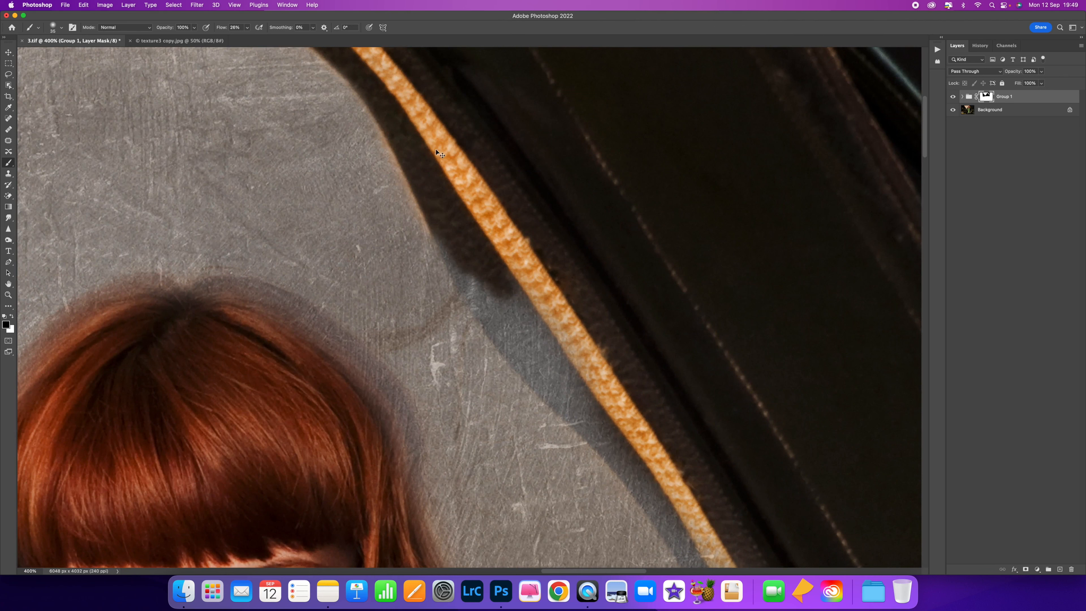
{"action": "left_click_drag", "start_coordinate": [433, 149], "coordinate": [451, 166]}
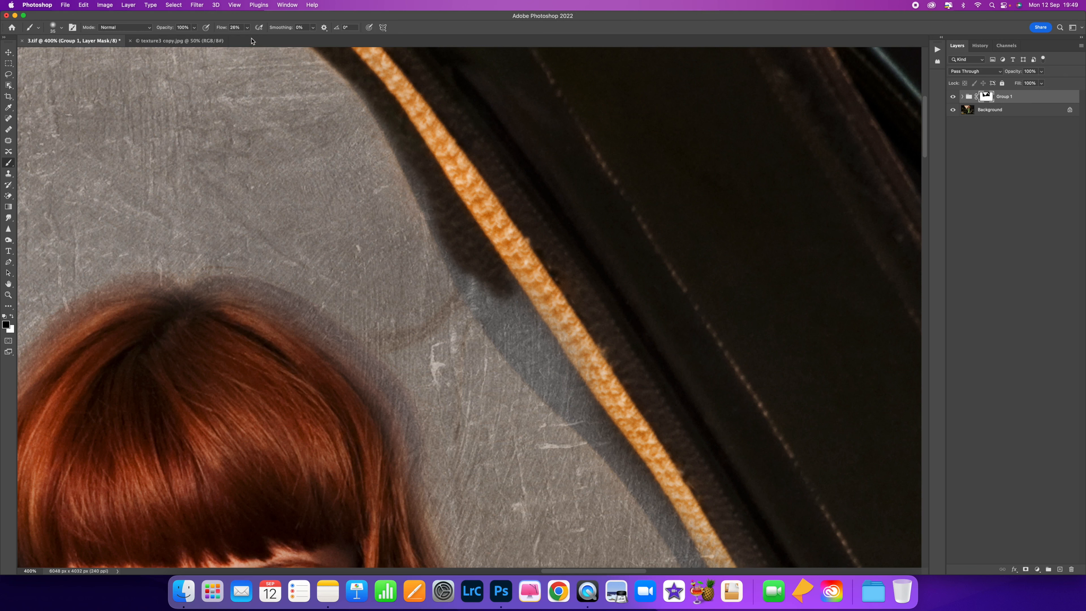
- Lower the brush opacity and continue clearing the texture from the dark strip farther down the right orange trim
{"action": "left_click", "coordinate": [194, 28]}
{"action": "left_click_drag", "start_coordinate": [195, 38], "coordinate": [179, 46]}
{"action": "mouse_move", "coordinate": [362, 86]}
{"action": "left_mouse_down"}
{"action": "mouse_move", "coordinate": [439, 221]}
{"action": "mouse_move", "coordinate": [384, 138]}
{"action": "left_mouse_up"}
{"action": "mouse_move", "coordinate": [424, 198]}
{"action": "left_mouse_down"}
{"action": "mouse_move", "coordinate": [462, 284]}
{"action": "mouse_move", "coordinate": [501, 320]}
{"action": "mouse_move", "coordinate": [446, 211]}
{"action": "mouse_move", "coordinate": [506, 317]}
{"action": "mouse_move", "coordinate": [501, 278]}
{"action": "mouse_move", "coordinate": [523, 293]}
{"action": "mouse_move", "coordinate": [531, 327]}
{"action": "mouse_move", "coordinate": [496, 275]}
{"action": "mouse_move", "coordinate": [549, 337]}
{"action": "mouse_move", "coordinate": [493, 261]}
{"action": "mouse_move", "coordinate": [542, 347]}
{"action": "mouse_move", "coordinate": [492, 223]}
{"action": "mouse_move", "coordinate": [541, 269]}
{"action": "mouse_move", "coordinate": [550, 256]}
{"action": "mouse_move", "coordinate": [525, 201]}
{"action": "mouse_move", "coordinate": [519, 248]}
{"action": "mouse_move", "coordinate": [431, 181]}
{"action": "mouse_move", "coordinate": [513, 280]}
{"action": "mouse_move", "coordinate": [568, 321]}
{"action": "mouse_move", "coordinate": [438, 160]}
{"action": "mouse_move", "coordinate": [553, 264]}
{"action": "mouse_move", "coordinate": [542, 206]}
{"action": "mouse_move", "coordinate": [564, 264]}
{"action": "mouse_move", "coordinate": [510, 248]}
{"action": "mouse_move", "coordinate": [465, 212]}
{"action": "mouse_move", "coordinate": [490, 253]}
{"action": "mouse_move", "coordinate": [480, 242]}
{"action": "mouse_move", "coordinate": [578, 342]}
{"action": "mouse_move", "coordinate": [501, 273]}
{"action": "mouse_move", "coordinate": [414, 145]}
{"action": "left_mouse_up"}
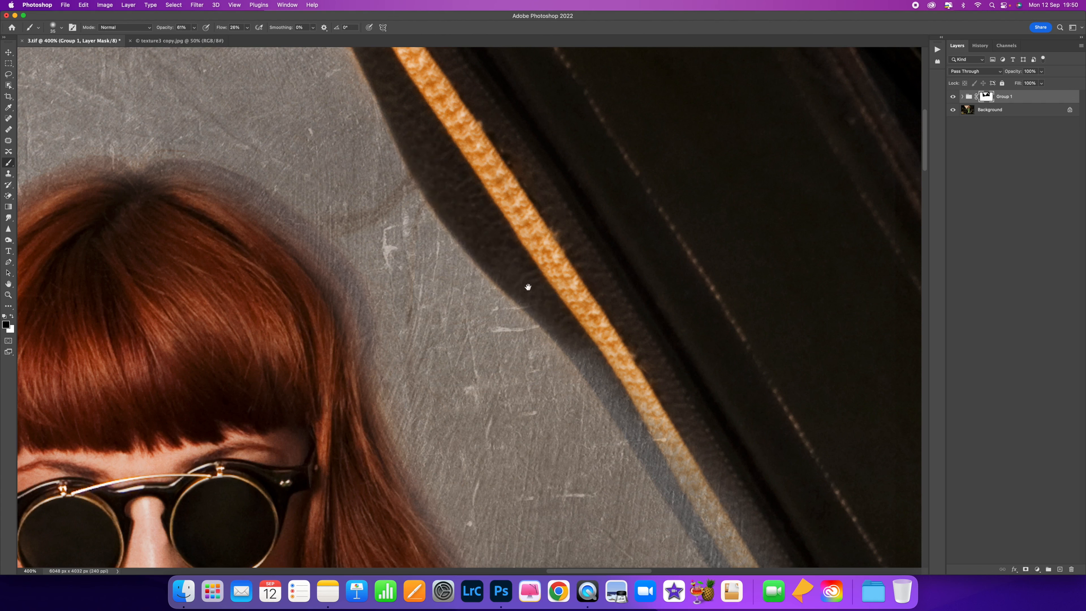
{"action": "left_click_drag", "start_coordinate": [528, 287], "coordinate": [429, 141]}
{"action": "left_click_drag", "start_coordinate": [484, 203], "coordinate": [600, 344]}
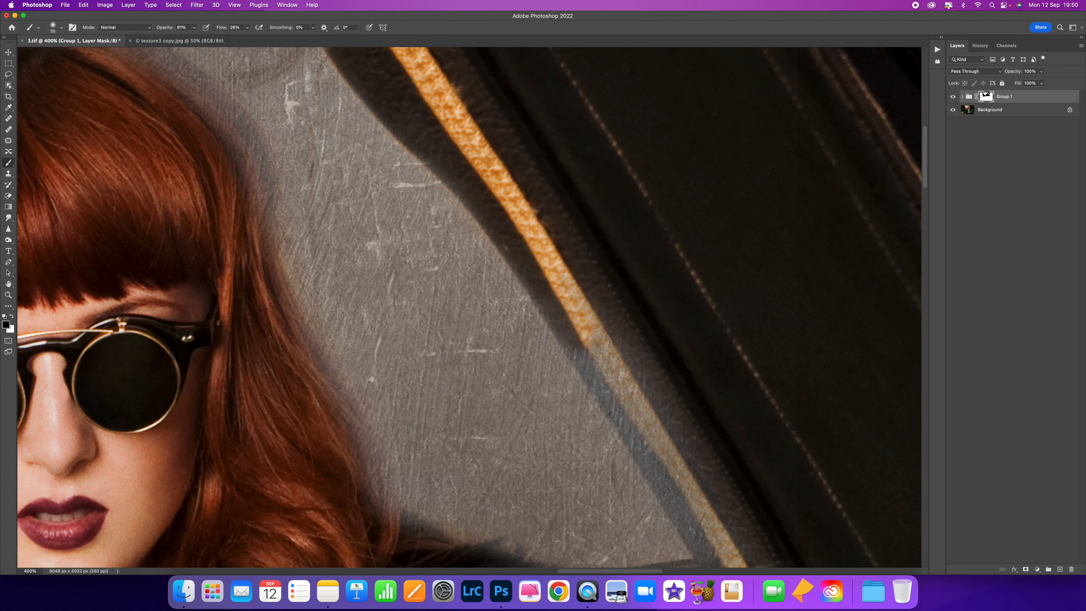
- View the Group 1 mask on its own, fill the grey gaps along the right hood edge with black, and return to the image
{"action": "left_click", "coordinate": [986, 98], "text": "alt"}
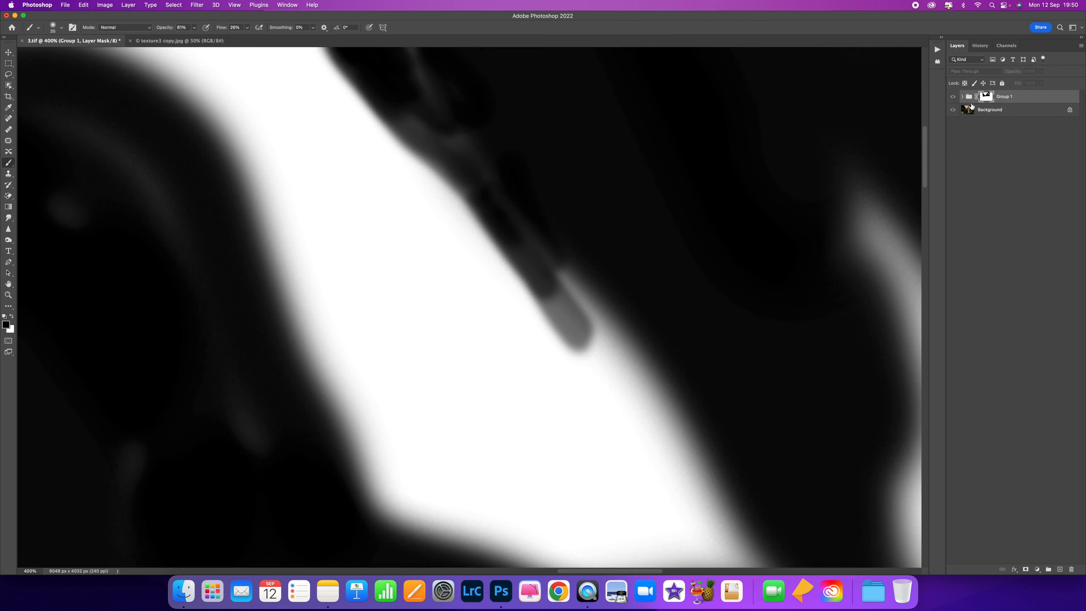
{"action": "key", "text": "super+minus"}
{"action": "key", "text": "super+minus"}
{"action": "key", "text": "super+minus"}
{"action": "key", "text": "super+plus"}
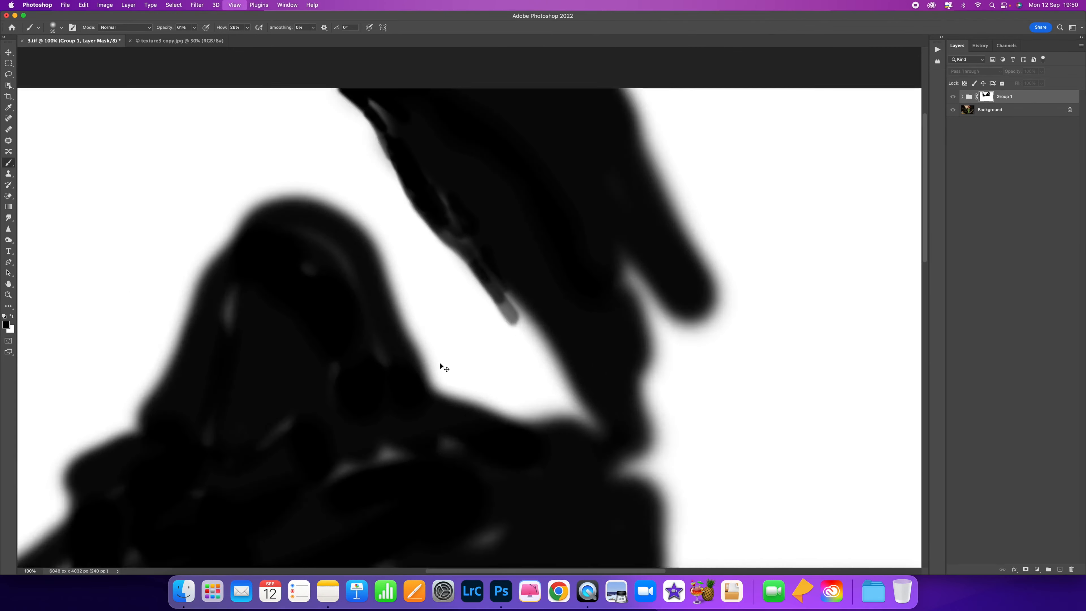
{"action": "key", "text": "super+plus"}
{"action": "scroll", "coordinate": [431, 151], "scroll_direction": "up", "scroll_amount": 5}
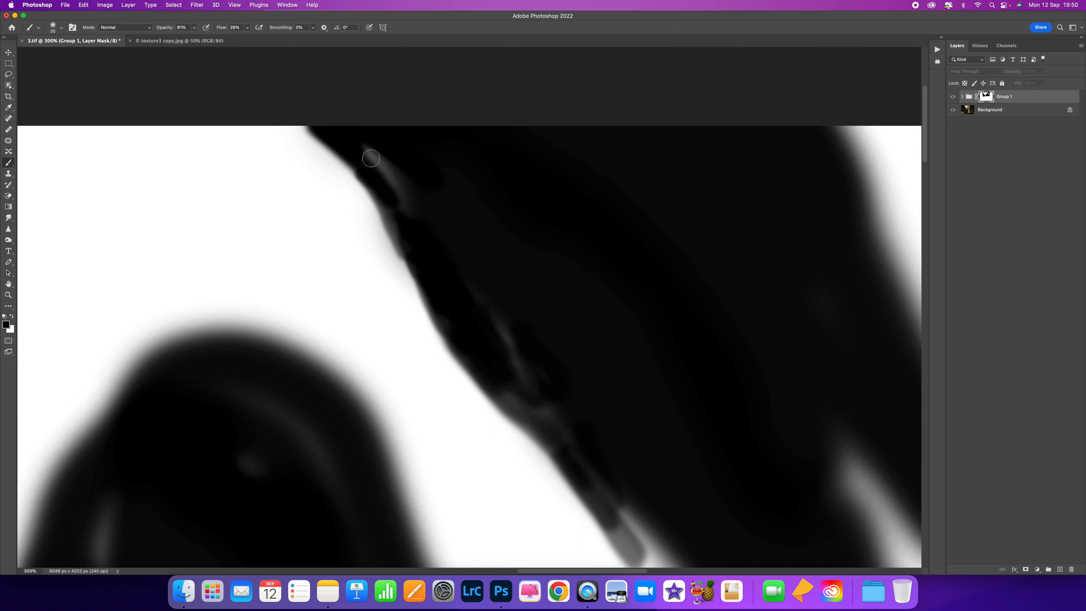
{"action": "mouse_move", "coordinate": [392, 187]}
{"action": "left_mouse_down"}
{"action": "mouse_move", "coordinate": [365, 145]}
{"action": "mouse_move", "coordinate": [434, 213]}
{"action": "mouse_move", "coordinate": [372, 146]}
{"action": "mouse_move", "coordinate": [404, 198]}
{"action": "left_mouse_up"}
{"action": "left_click_drag", "start_coordinate": [507, 311], "coordinate": [492, 298]}
{"action": "mouse_move", "coordinate": [452, 251]}
{"action": "left_mouse_down"}
{"action": "mouse_move", "coordinate": [531, 395]}
{"action": "mouse_move", "coordinate": [509, 320]}
{"action": "mouse_move", "coordinate": [529, 383]}
{"action": "mouse_move", "coordinate": [498, 308]}
{"action": "mouse_move", "coordinate": [470, 276]}
{"action": "mouse_move", "coordinate": [529, 357]}
{"action": "left_mouse_up"}
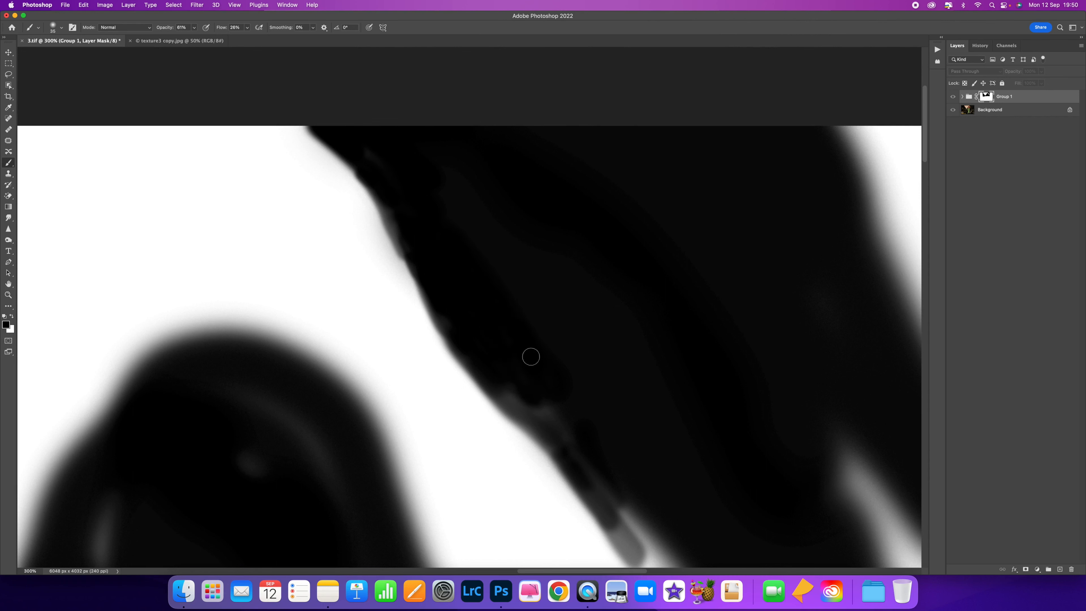
{"action": "scroll", "coordinate": [526, 347], "scroll_direction": "down", "scroll_amount": 5}
{"action": "mouse_move", "coordinate": [558, 220]}
{"action": "left_mouse_down"}
{"action": "mouse_move", "coordinate": [561, 260]}
{"action": "mouse_move", "coordinate": [540, 228]}
{"action": "mouse_move", "coordinate": [549, 244]}
{"action": "mouse_move", "coordinate": [500, 220]}
{"action": "mouse_move", "coordinate": [556, 258]}
{"action": "mouse_move", "coordinate": [521, 230]}
{"action": "mouse_move", "coordinate": [550, 258]}
{"action": "mouse_move", "coordinate": [530, 222]}
{"action": "mouse_move", "coordinate": [592, 291]}
{"action": "mouse_move", "coordinate": [454, 146]}
{"action": "left_mouse_up"}
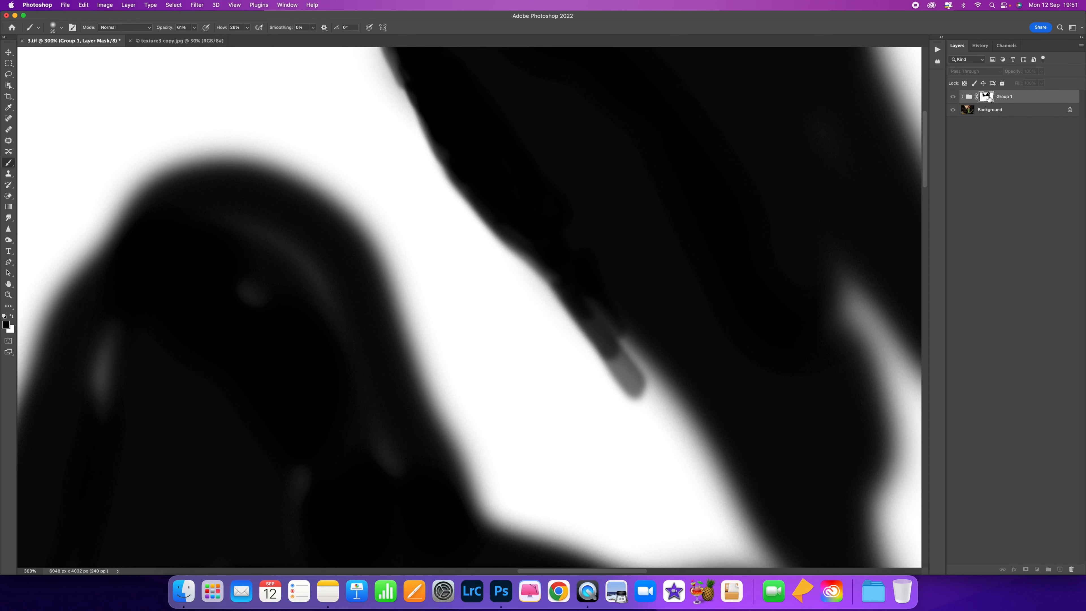
{"action": "left_click", "coordinate": [989, 98], "text": "alt"}
- Increase the brush flow and clear the remaining texture from the lower part of the right orange trim and its dark strip
{"action": "mouse_move", "coordinate": [554, 290]}
{"action": "left_mouse_down"}
{"action": "mouse_move", "coordinate": [556, 268]}
{"action": "mouse_move", "coordinate": [515, 237]}
{"action": "mouse_move", "coordinate": [537, 261]}
{"action": "left_mouse_up"}
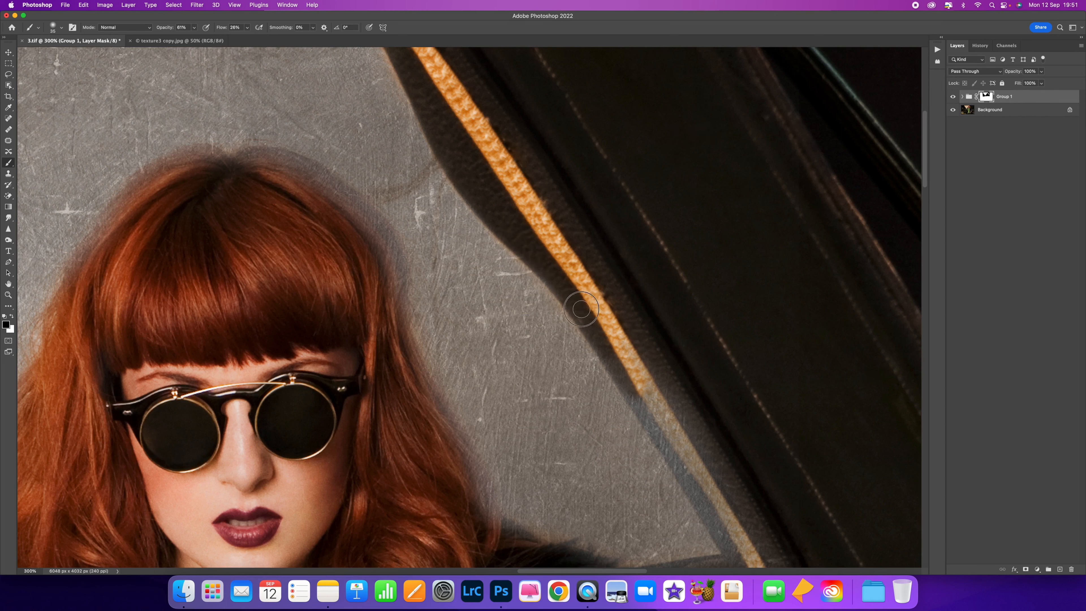
{"action": "left_click_drag", "start_coordinate": [618, 349], "coordinate": [562, 252]}
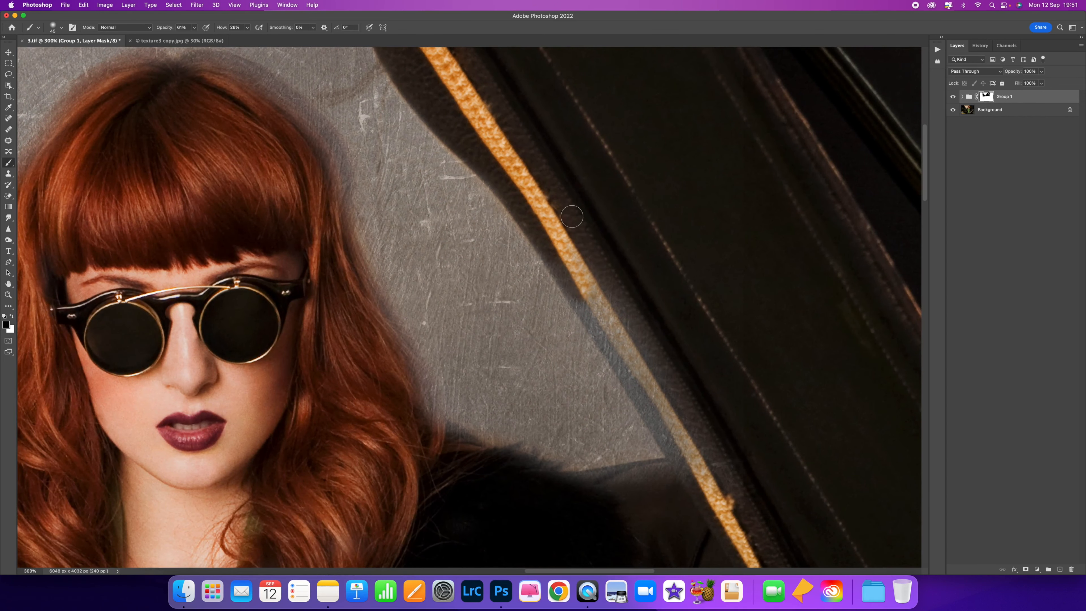
{"action": "left_click_drag", "start_coordinate": [248, 29], "coordinate": [268, 45]}
{"action": "mouse_move", "coordinate": [589, 246]}
{"action": "left_mouse_down"}
{"action": "mouse_move", "coordinate": [627, 302]}
{"action": "mouse_move", "coordinate": [543, 227]}
{"action": "mouse_move", "coordinate": [594, 317]}
{"action": "mouse_move", "coordinate": [563, 268]}
{"action": "mouse_move", "coordinate": [614, 281]}
{"action": "mouse_move", "coordinate": [554, 213]}
{"action": "left_mouse_up"}
{"action": "mouse_move", "coordinate": [677, 361]}
{"action": "left_mouse_down"}
{"action": "mouse_move", "coordinate": [601, 230]}
{"action": "mouse_move", "coordinate": [623, 298]}
{"action": "mouse_move", "coordinate": [608, 263]}
{"action": "mouse_move", "coordinate": [679, 390]}
{"action": "mouse_move", "coordinate": [649, 341]}
{"action": "mouse_move", "coordinate": [631, 333]}
{"action": "mouse_move", "coordinate": [638, 369]}
{"action": "mouse_move", "coordinate": [544, 228]}
{"action": "mouse_move", "coordinate": [525, 187]}
{"action": "mouse_move", "coordinate": [631, 334]}
{"action": "mouse_move", "coordinate": [533, 180]}
{"action": "mouse_move", "coordinate": [647, 373]}
{"action": "mouse_move", "coordinate": [615, 331]}
{"action": "mouse_move", "coordinate": [630, 349]}
{"action": "mouse_move", "coordinate": [552, 377]}
{"action": "mouse_move", "coordinate": [502, 371]}
{"action": "mouse_move", "coordinate": [541, 367]}
{"action": "mouse_move", "coordinate": [464, 370]}
{"action": "mouse_move", "coordinate": [484, 359]}
{"action": "mouse_move", "coordinate": [463, 353]}
{"action": "mouse_move", "coordinate": [588, 468]}
{"action": "left_mouse_up"}
- Set the brush flow to 39% and softly mask the texture haze off the crown and right side of the woman's hair
{"action": "key", "text": "h"}
{"action": "key", "text": "space"}
{"action": "mouse_move", "coordinate": [470, 201]}
{"action": "left_mouse_down"}
{"action": "mouse_move", "coordinate": [473, 230]}
{"action": "mouse_move", "coordinate": [599, 325]}
{"action": "mouse_move", "coordinate": [590, 349]}
{"action": "left_mouse_up"}
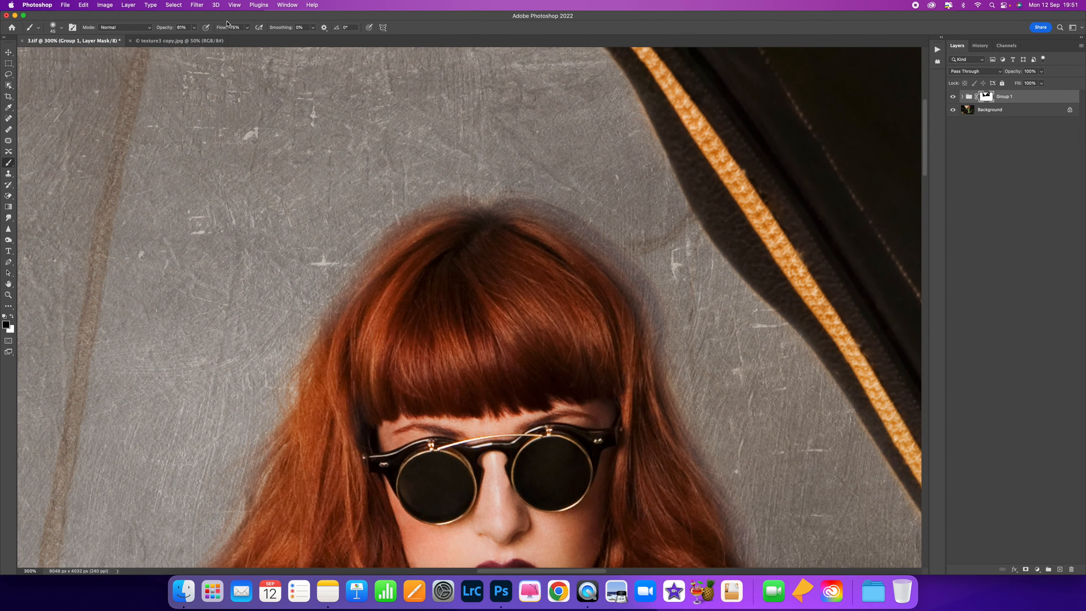
{"action": "left_click", "coordinate": [247, 27]}
{"action": "left_click_drag", "start_coordinate": [248, 37], "coordinate": [233, 46]}
{"action": "left_click", "coordinate": [61, 29]}
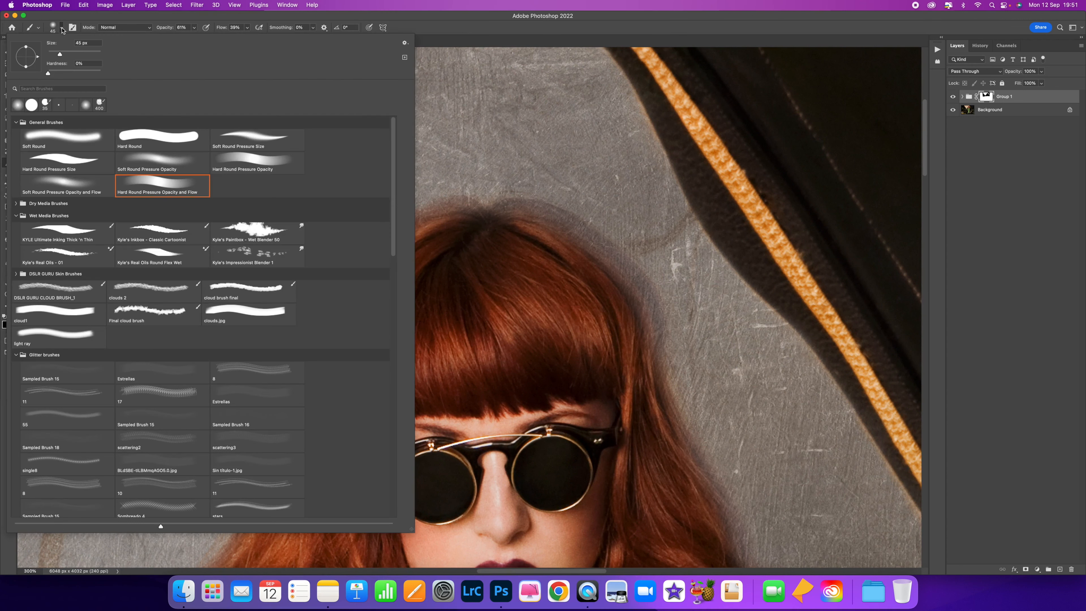
{"action": "left_click_drag", "start_coordinate": [50, 76], "coordinate": [1, 91]}
{"action": "left_click", "coordinate": [159, 19]}
{"action": "mouse_move", "coordinate": [508, 216]}
{"action": "left_mouse_down"}
{"action": "mouse_move", "coordinate": [568, 229]}
{"action": "mouse_move", "coordinate": [601, 253]}
{"action": "mouse_move", "coordinate": [654, 355]}
{"action": "mouse_move", "coordinate": [634, 282]}
{"action": "mouse_move", "coordinate": [571, 251]}
{"action": "left_mouse_up"}
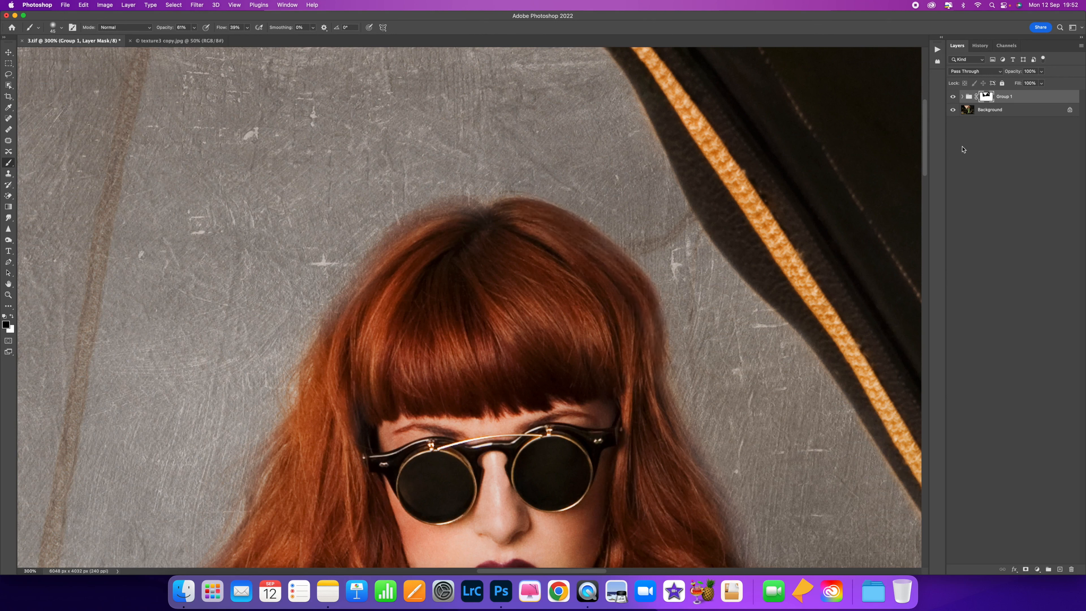
- Reduce the opacity of Group 1 to 59%
{"action": "left_click", "coordinate": [966, 98]}
{"action": "left_click", "coordinate": [962, 97]}
{"action": "left_click", "coordinate": [962, 97]}
{"action": "left_click", "coordinate": [1041, 72]}
{"action": "left_click_drag", "start_coordinate": [1037, 84], "coordinate": [1031, 84]}
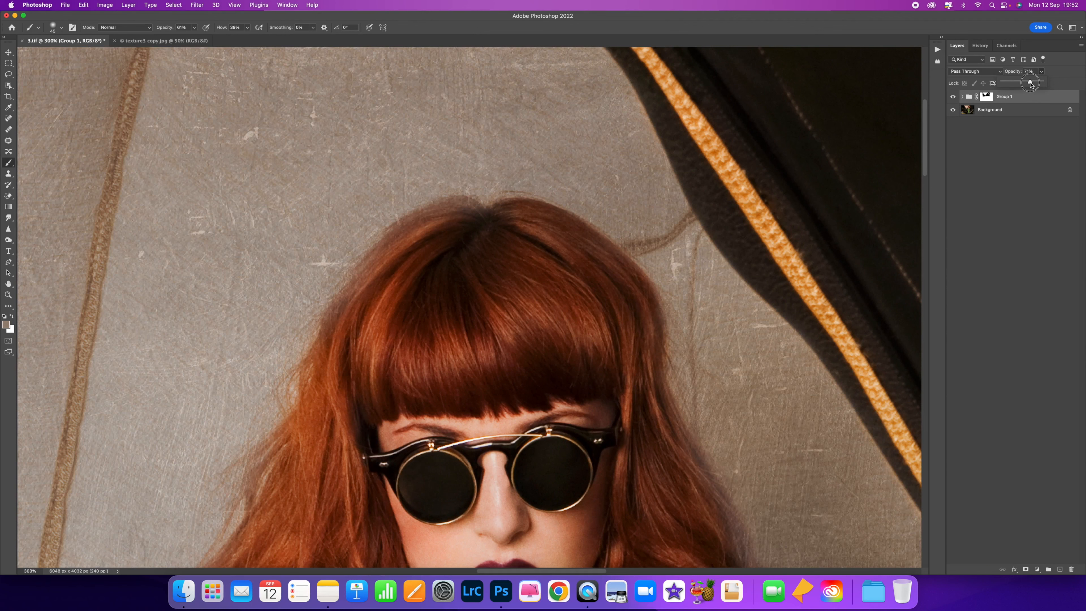
{"action": "mouse_move", "coordinate": [1032, 83]}
{"action": "left_mouse_down"}
{"action": "mouse_move", "coordinate": [1002, 85]}
{"action": "mouse_move", "coordinate": [1021, 85]}
{"action": "left_mouse_up"}
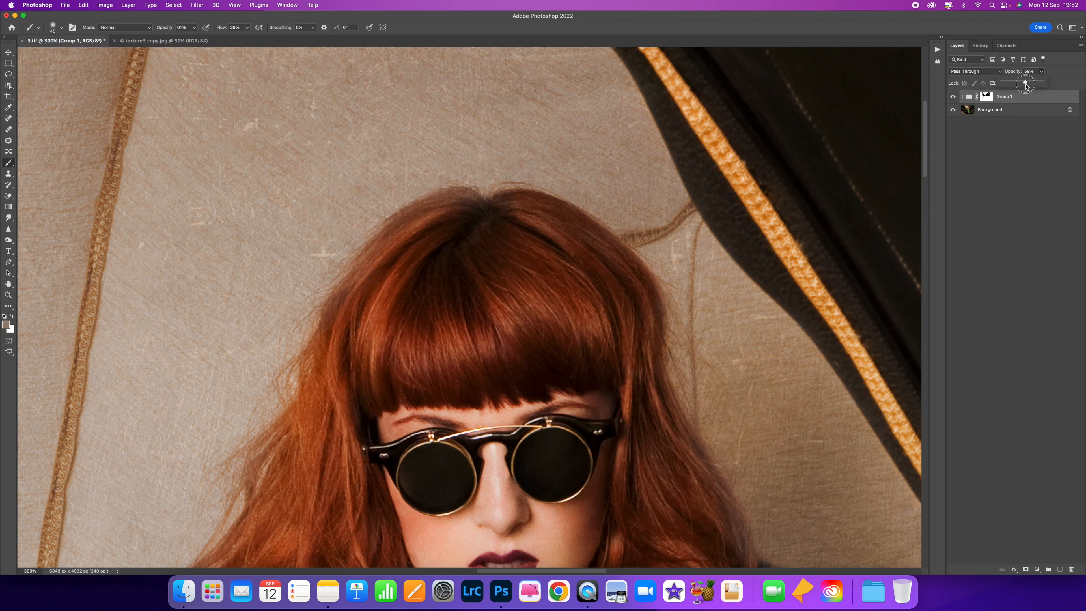
- Lower the opacity of Group 1 to 43% and, with a smaller brush, mask the texture haze off the woman's crown and hair
{"action": "left_click_drag", "start_coordinate": [1026, 85], "coordinate": [1019, 85]}
{"action": "left_click", "coordinate": [988, 97]}
{"action": "left_click_drag", "start_coordinate": [579, 229], "coordinate": [588, 227]}
{"action": "key", "text": "bracketleft"}
{"action": "key", "text": "bracketleft"}
{"action": "mouse_move", "coordinate": [470, 190]}
{"action": "left_mouse_down"}
{"action": "mouse_move", "coordinate": [364, 267]}
{"action": "mouse_move", "coordinate": [335, 317]}
{"action": "left_mouse_up"}
{"action": "scroll", "coordinate": [396, 237], "scroll_direction": "down", "scroll_amount": 5}
{"action": "scroll", "coordinate": [396, 237], "scroll_direction": "left", "scroll_amount": 5}
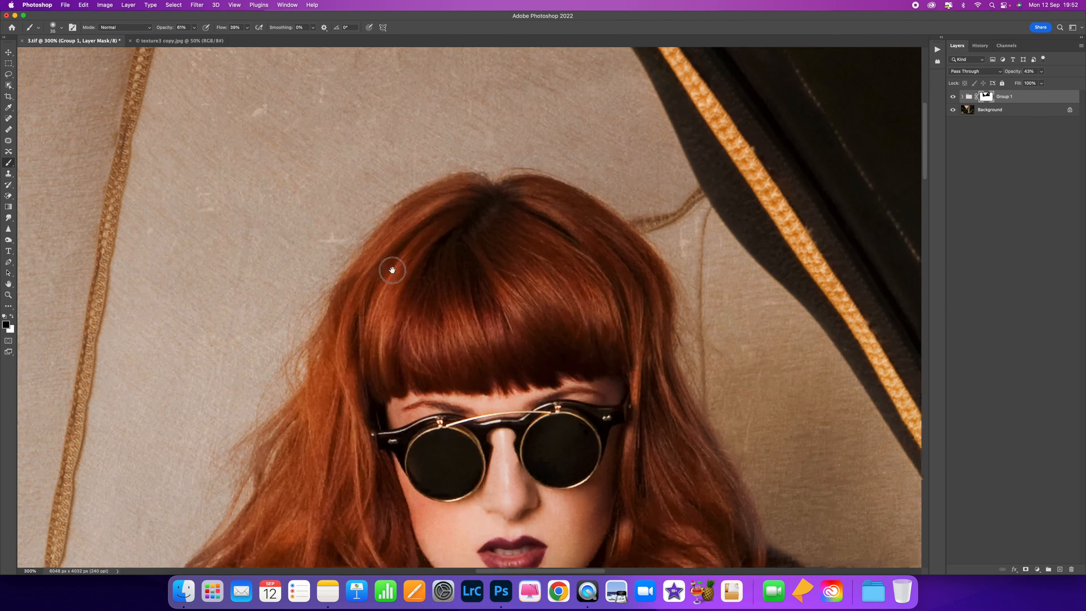
{"action": "left_click_drag", "start_coordinate": [384, 315], "coordinate": [553, 198]}
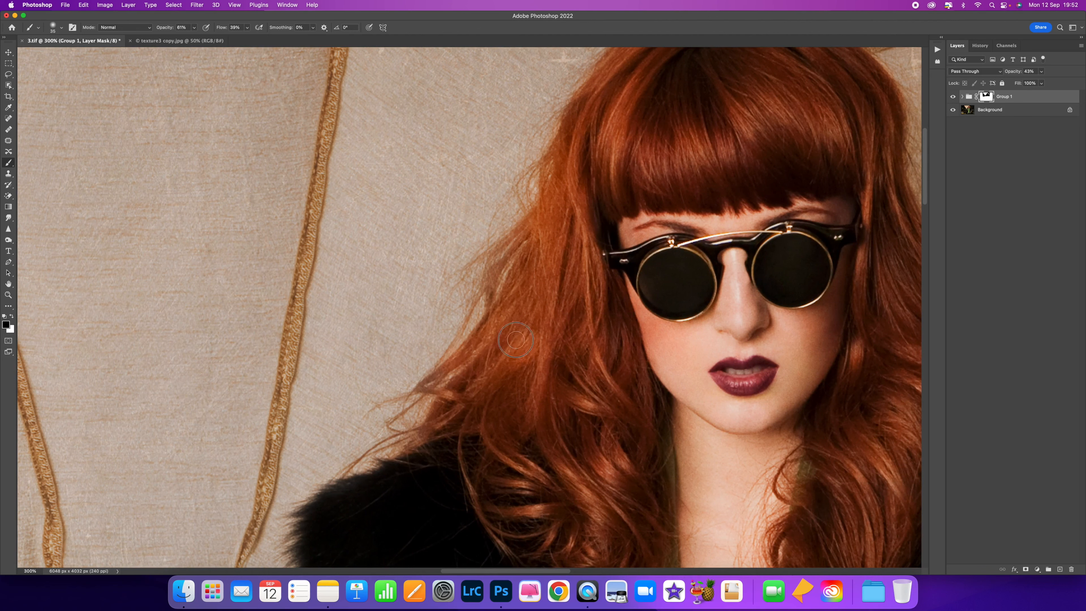
- View the Group 1 mask on its own and fill the grey patches inside the hair and face area with black
{"action": "left_click", "coordinate": [989, 97], "text": "alt"}
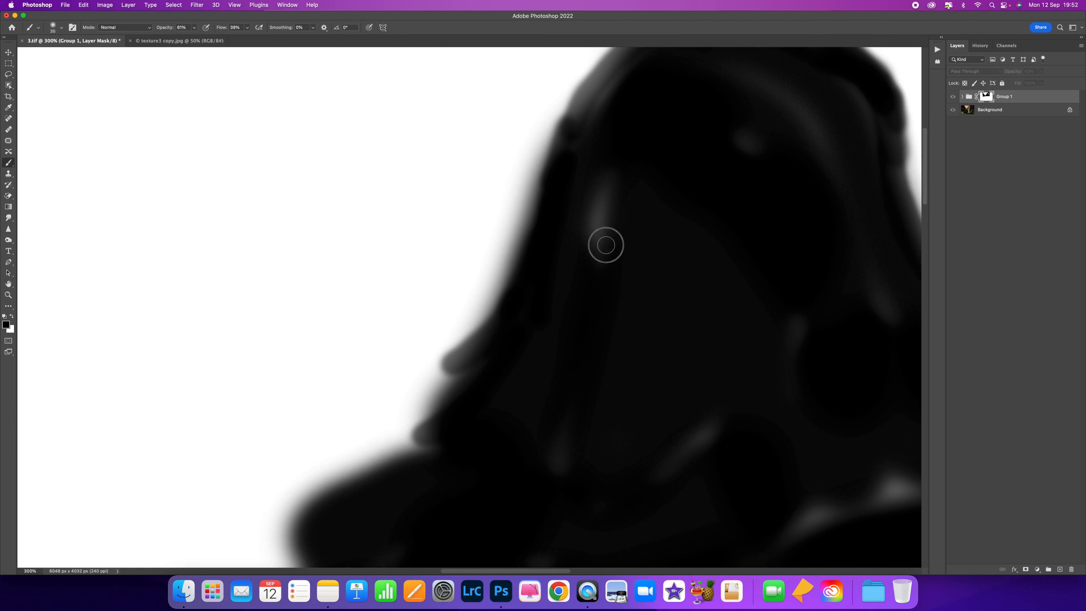
{"action": "left_click_drag", "start_coordinate": [756, 148], "coordinate": [669, 245]}
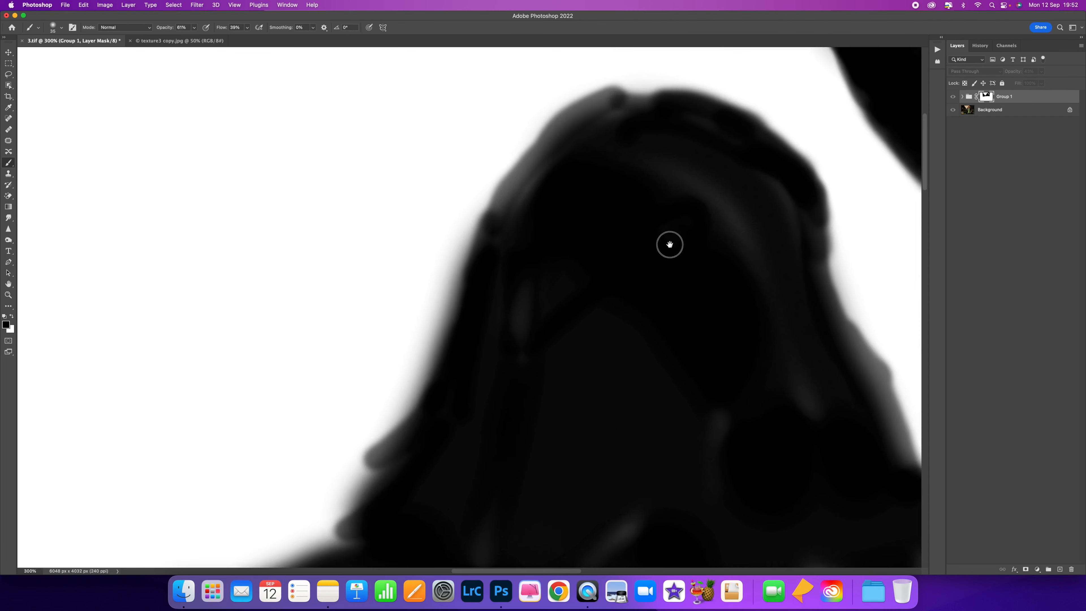
{"action": "key", "text": "]"}
{"action": "left_click_drag", "start_coordinate": [645, 161], "coordinate": [722, 267]}
{"action": "left_click_drag", "start_coordinate": [699, 170], "coordinate": [767, 272]}
{"action": "mouse_move", "coordinate": [797, 367]}
{"action": "left_mouse_down"}
{"action": "mouse_move", "coordinate": [809, 405]}
{"action": "mouse_move", "coordinate": [745, 398]}
{"action": "left_mouse_up"}
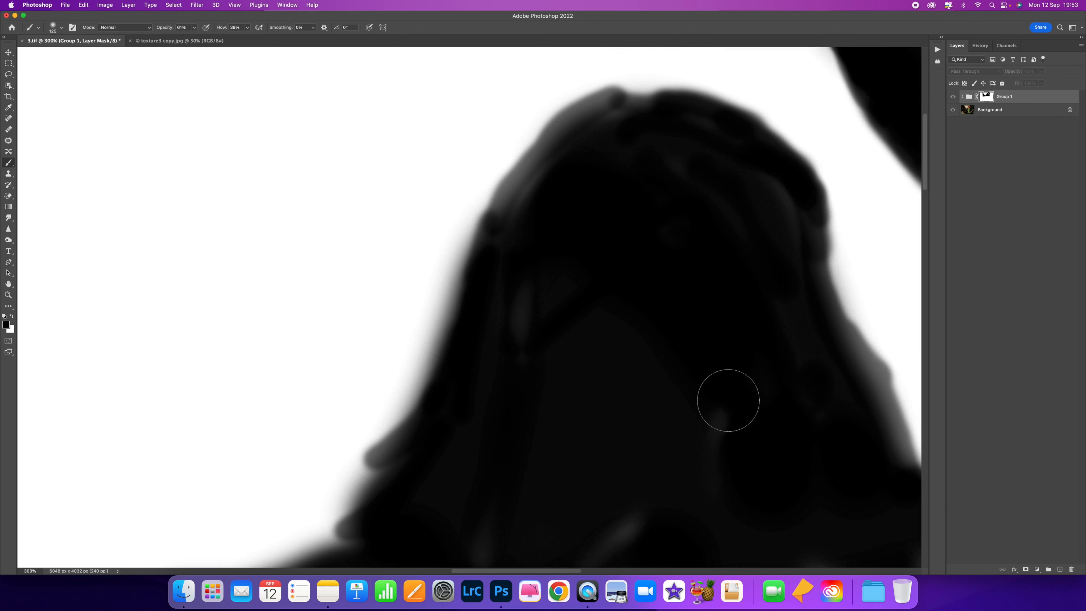
- Fill the grey patches in the lower hair, shoulder and chest area of the Group 1 mask with black
{"action": "scroll", "coordinate": [570, 320], "scroll_direction": "down", "scroll_amount": 5}
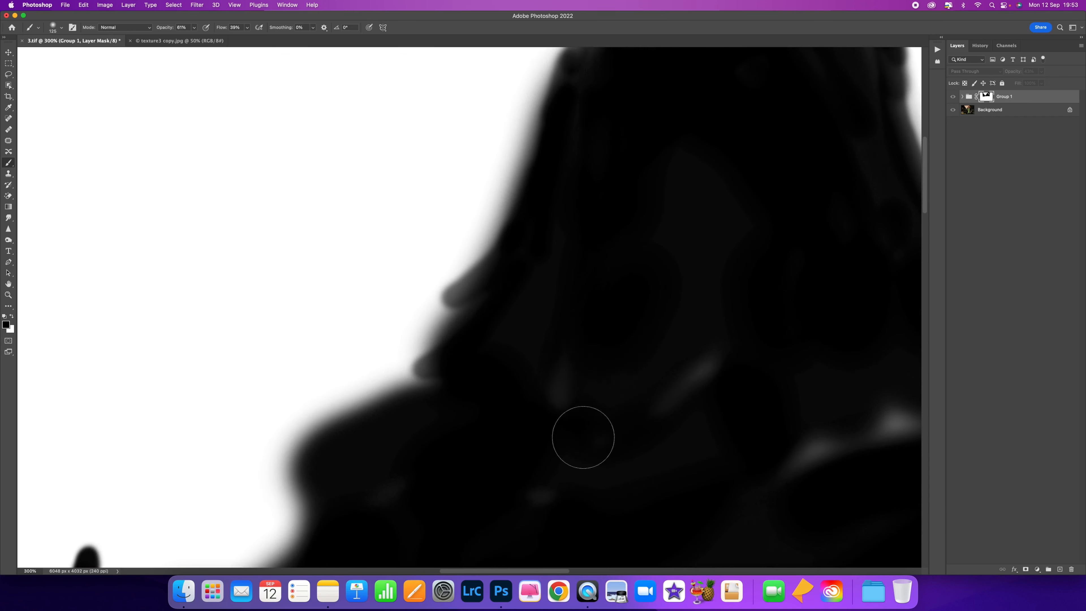
{"action": "scroll", "coordinate": [773, 359], "scroll_direction": "right", "scroll_amount": 5}
{"action": "scroll", "coordinate": [774, 359], "scroll_direction": "down", "scroll_amount": 2}
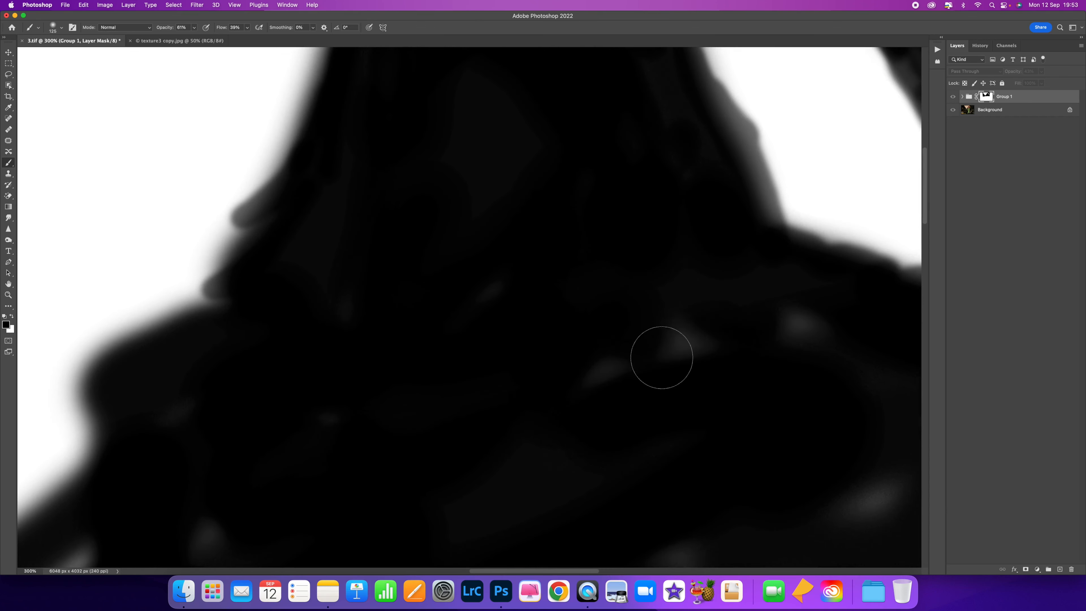
{"action": "left_click_drag", "start_coordinate": [684, 313], "coordinate": [799, 319]}
{"action": "left_click_drag", "start_coordinate": [719, 334], "coordinate": [582, 371]}
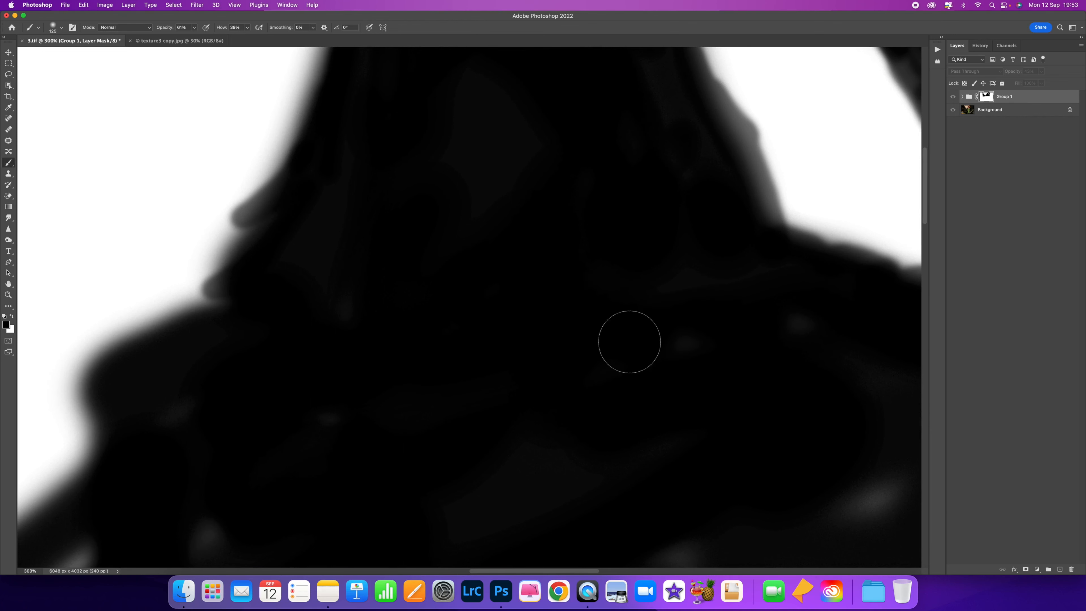
{"action": "left_click_drag", "start_coordinate": [687, 369], "coordinate": [645, 178]}
{"action": "mouse_move", "coordinate": [843, 288]}
{"action": "left_mouse_down"}
{"action": "mouse_move", "coordinate": [545, 401]}
{"action": "mouse_move", "coordinate": [601, 371]}
{"action": "mouse_move", "coordinate": [153, 415]}
{"action": "mouse_move", "coordinate": [169, 368]}
{"action": "mouse_move", "coordinate": [144, 330]}
{"action": "mouse_move", "coordinate": [300, 146]}
{"action": "mouse_move", "coordinate": [194, 232]}
{"action": "mouse_move", "coordinate": [136, 228]}
{"action": "mouse_move", "coordinate": [457, 174]}
{"action": "mouse_move", "coordinate": [653, 182]}
{"action": "mouse_move", "coordinate": [669, 198]}
{"action": "mouse_move", "coordinate": [674, 351]}
{"action": "mouse_move", "coordinate": [890, 269]}
{"action": "mouse_move", "coordinate": [833, 336]}
{"action": "mouse_move", "coordinate": [817, 232]}
{"action": "mouse_move", "coordinate": [834, 290]}
{"action": "mouse_move", "coordinate": [826, 371]}
{"action": "mouse_move", "coordinate": [605, 388]}
{"action": "left_mouse_up"}
{"action": "left_click_drag", "start_coordinate": [610, 305], "coordinate": [639, 539]}
{"action": "left_click_drag", "start_coordinate": [583, 128], "coordinate": [594, 308]}
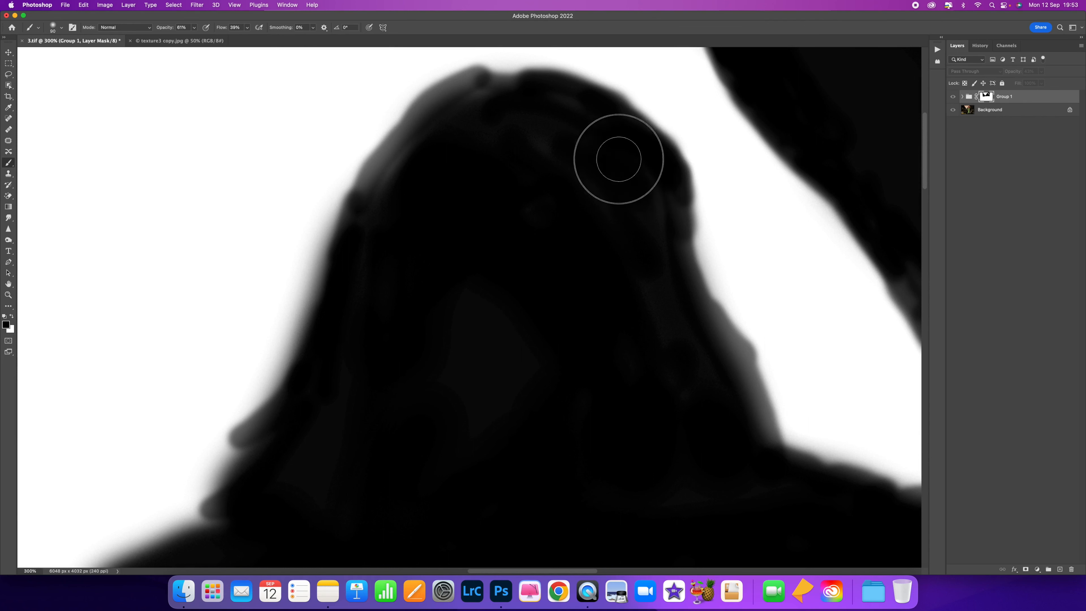
- Set the brush flow to 100%, black out the remaining grey areas of the mask outside the hood lining, and return to the image
{"action": "left_click", "coordinate": [247, 28]}
{"action": "left_click_drag", "start_coordinate": [269, 43], "coordinate": [275, 42]}
{"action": "mouse_move", "coordinate": [764, 440]}
{"action": "left_mouse_down"}
{"action": "mouse_move", "coordinate": [731, 359]}
{"action": "mouse_move", "coordinate": [681, 303]}
{"action": "mouse_move", "coordinate": [666, 225]}
{"action": "mouse_move", "coordinate": [632, 172]}
{"action": "mouse_move", "coordinate": [551, 162]}
{"action": "mouse_move", "coordinate": [504, 99]}
{"action": "mouse_move", "coordinate": [463, 92]}
{"action": "mouse_move", "coordinate": [377, 182]}
{"action": "mouse_move", "coordinate": [400, 174]}
{"action": "mouse_move", "coordinate": [451, 104]}
{"action": "mouse_move", "coordinate": [480, 90]}
{"action": "mouse_move", "coordinate": [390, 177]}
{"action": "mouse_move", "coordinate": [370, 214]}
{"action": "left_mouse_up"}
{"action": "left_click_drag", "start_coordinate": [396, 328], "coordinate": [641, 129]}
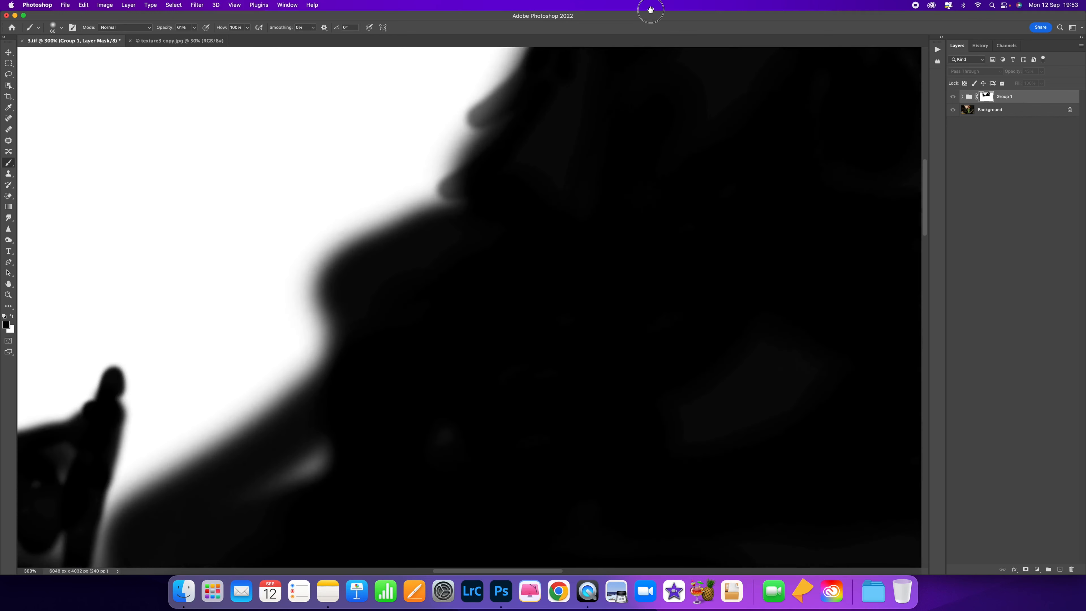
{"action": "left_click_drag", "start_coordinate": [528, 363], "coordinate": [658, 194]}
{"action": "mouse_move", "coordinate": [214, 287]}
{"action": "left_mouse_down"}
{"action": "mouse_move", "coordinate": [121, 359]}
{"action": "mouse_move", "coordinate": [159, 390]}
{"action": "mouse_move", "coordinate": [189, 384]}
{"action": "mouse_move", "coordinate": [148, 381]}
{"action": "left_mouse_up"}
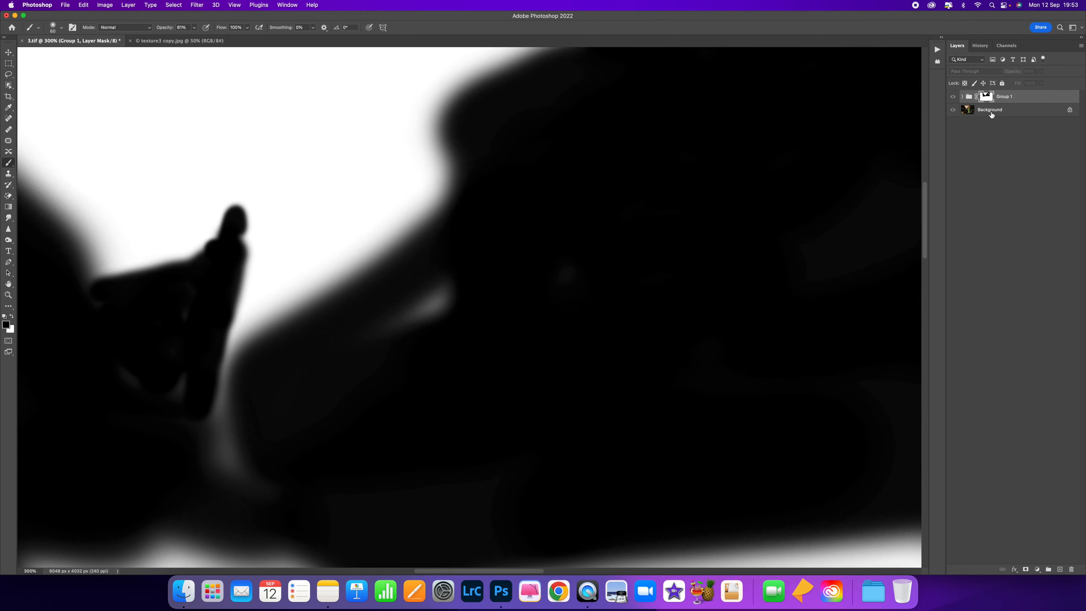
{"action": "left_click", "coordinate": [989, 102], "text": "alt"}
{"action": "left_click", "coordinate": [989, 101], "text": "alt"}
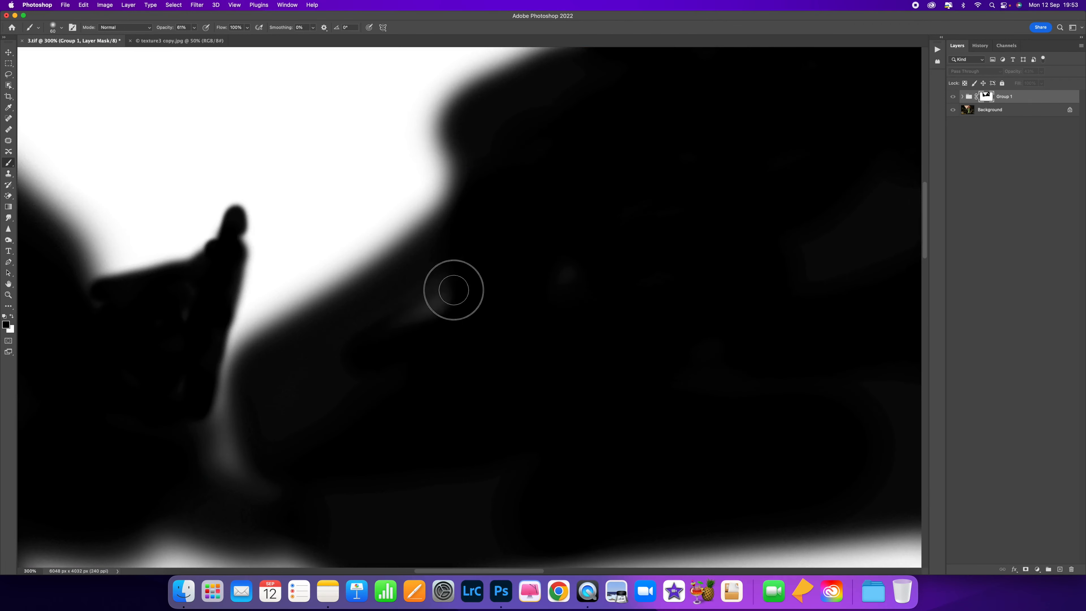
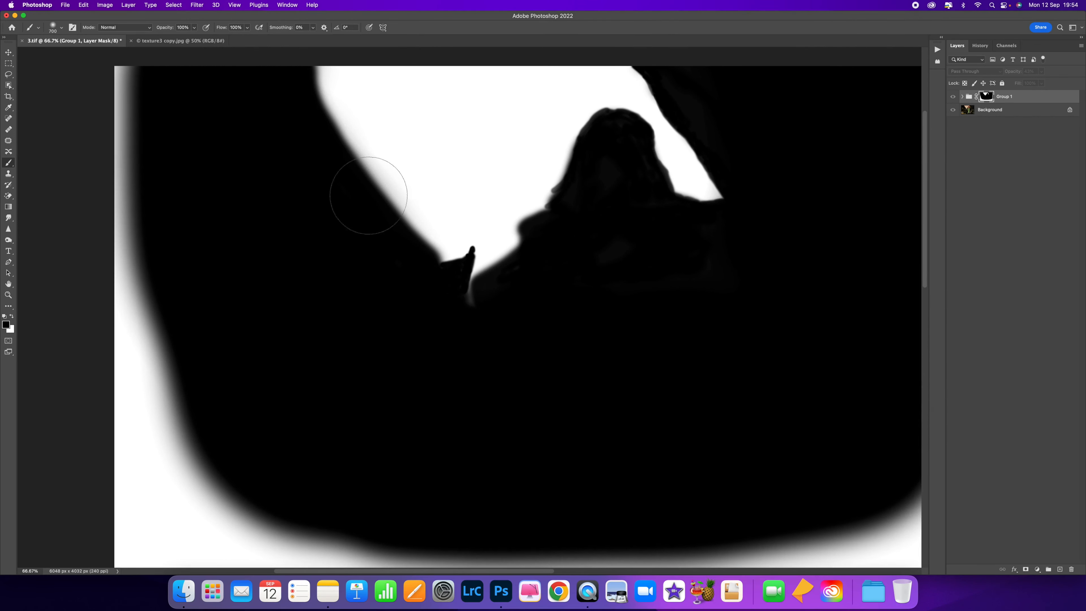
{"action": "left_click", "coordinate": [986, 98], "text": "alt"}
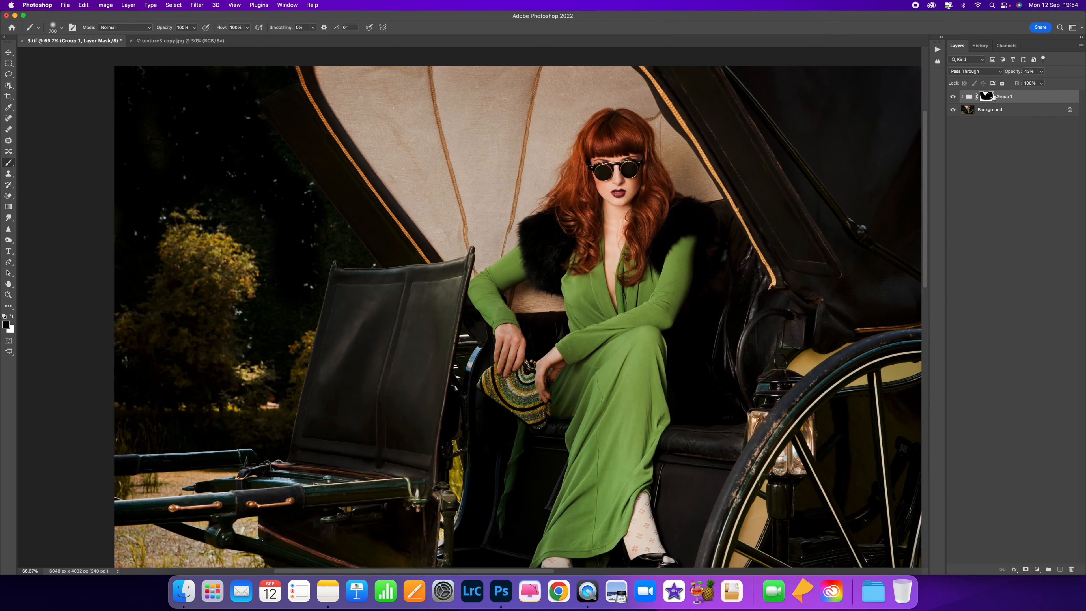
- Raise the opacity of Group 1 to 100% and repeatedly hide and show the Background layer to check the masked texture's outline
{"action": "left_click_drag", "start_coordinate": [1042, 72], "coordinate": [1082, 78]}
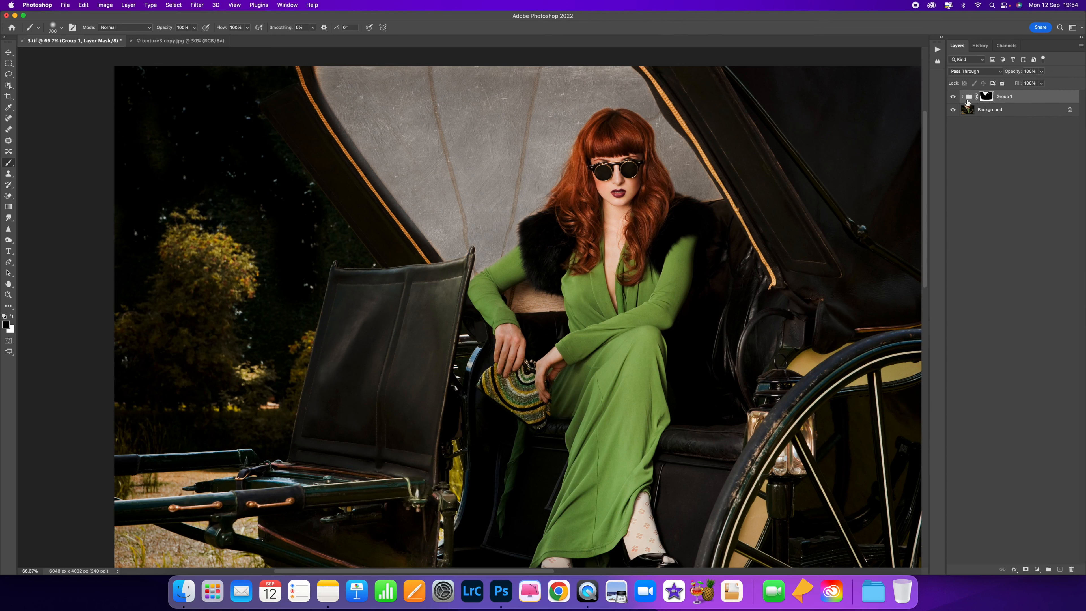
{"action": "left_click", "coordinate": [953, 110]}
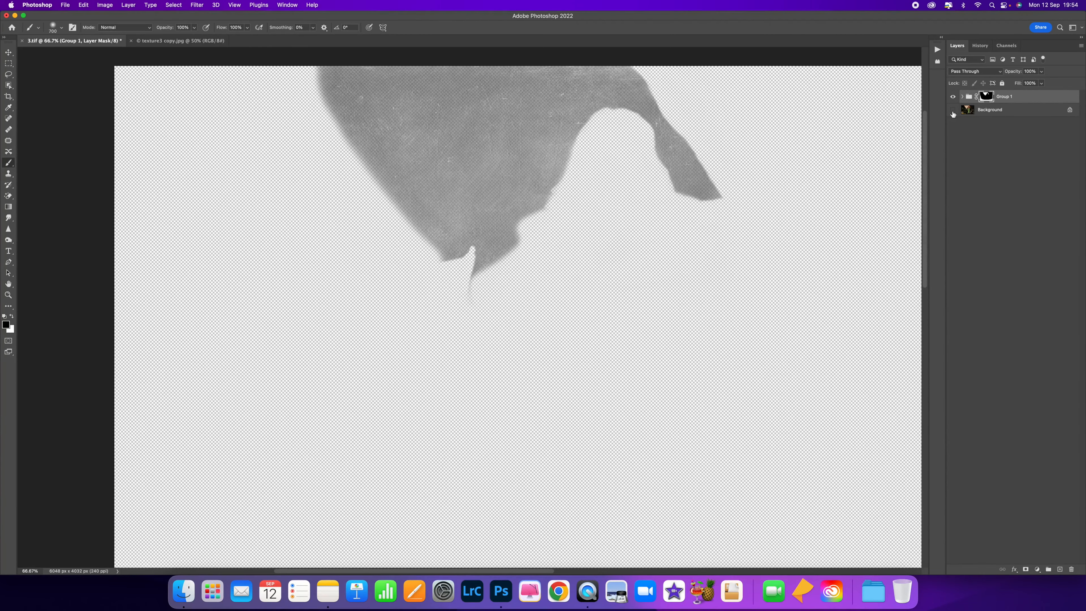
{"action": "left_click", "coordinate": [953, 110]}
{"action": "left_click", "coordinate": [953, 110]}
{"action": "left_click", "coordinate": [953, 110]}
{"action": "left_click", "coordinate": [953, 111]}
{"action": "left_click", "coordinate": [953, 110]}
{"action": "left_click", "coordinate": [953, 110]}
{"action": "left_click", "coordinate": [953, 110]}
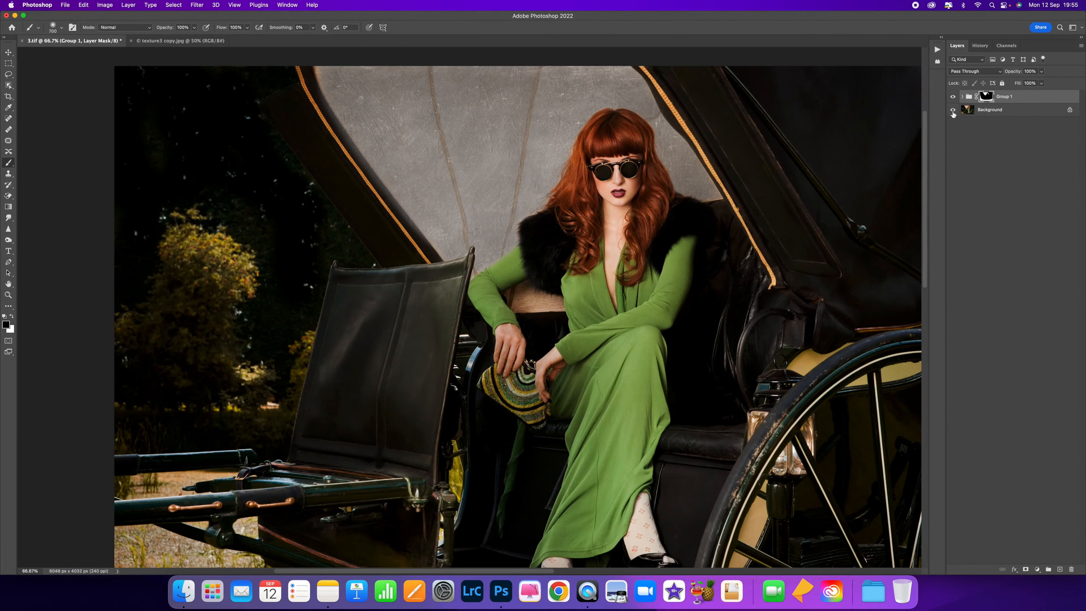
- Shrink the brush and try to mask the texture off the dark strip beside the left orange trim
{"action": "key", "text": "super+plus"}
{"action": "left_click_drag", "start_coordinate": [586, 273], "coordinate": [687, 368]}
{"action": "key", "text": "super+plus"}
{"action": "key", "text": "super+minus"}
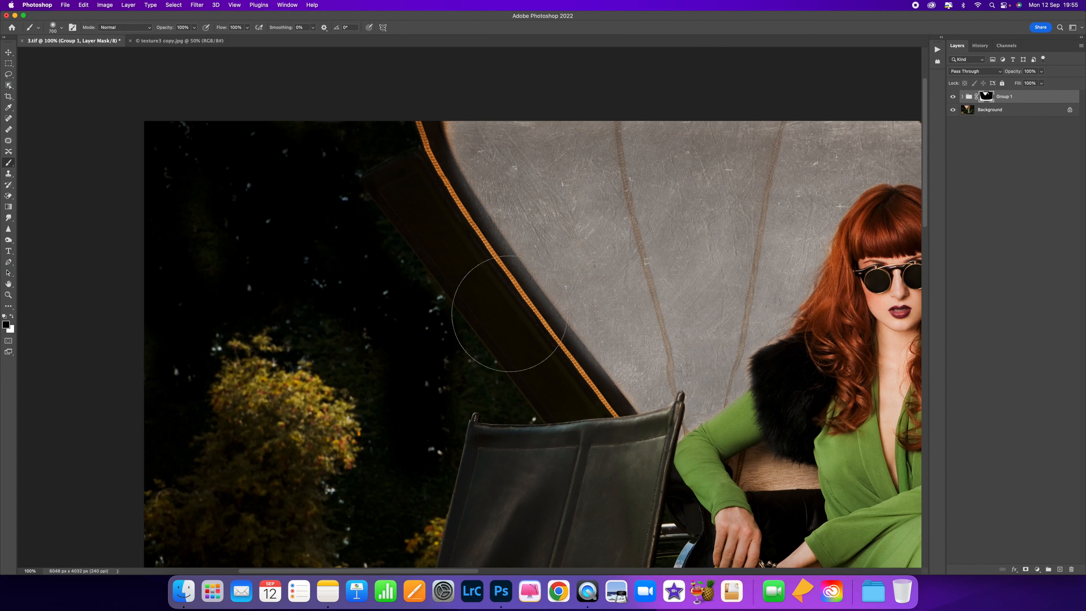
{"action": "key", "text": "bracketleft"}
{"action": "key", "text": "bracketleft"}
{"action": "key", "text": "bracketleft"}
{"action": "key", "text": "bracketleft"}
{"action": "key", "text": "bracketleft"}
{"action": "key", "text": "bracketleft"}
{"action": "key", "text": "bracketleft"}
{"action": "key", "text": "bracketleft"}
{"action": "key", "text": "bracketleft"}
{"action": "key", "text": "bracketleft"}
{"action": "key", "text": "bracketleft"}
{"action": "key", "text": "bracketleft"}
{"action": "key", "text": "bracketleft"}
{"action": "key", "text": "bracketleft"}
{"action": "key", "text": "bracketleft"}
{"action": "mouse_move", "coordinate": [437, 138]}
{"action": "left_mouse_down"}
{"action": "mouse_move", "coordinate": [461, 183]}
{"action": "mouse_move", "coordinate": [437, 146]}
{"action": "mouse_move", "coordinate": [463, 186]}
{"action": "left_mouse_up"}
{"action": "left_click_drag", "start_coordinate": [636, 414], "coordinate": [613, 392]}
{"action": "left_click", "coordinate": [616, 394], "text": "shift"}
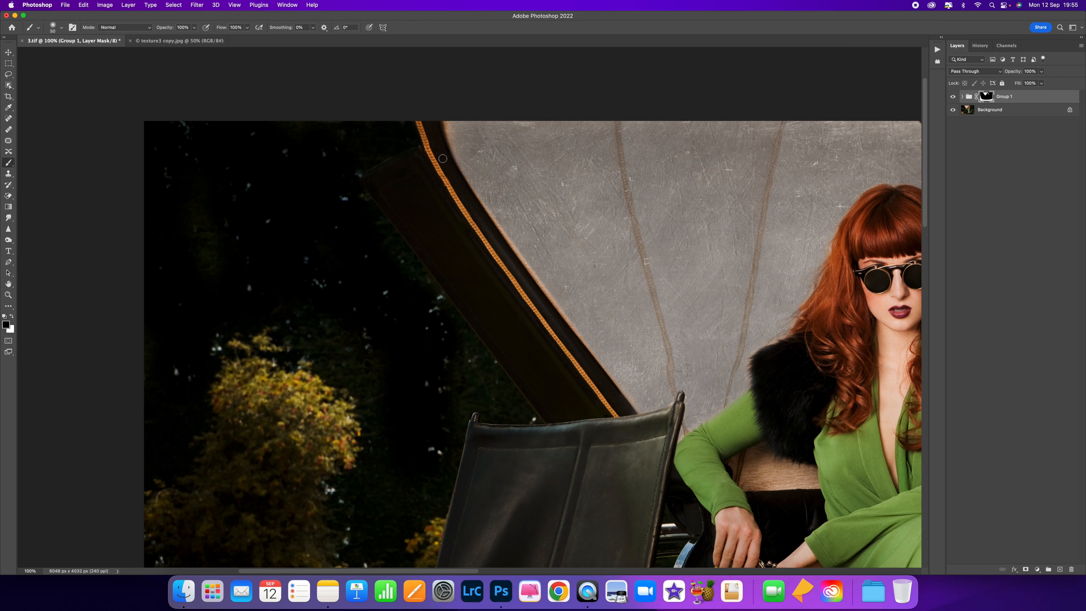
- Mask the texture off the dark strip beside the left orange trim in short sections along its full length
{"action": "left_click", "coordinate": [462, 179], "text": "shift"}
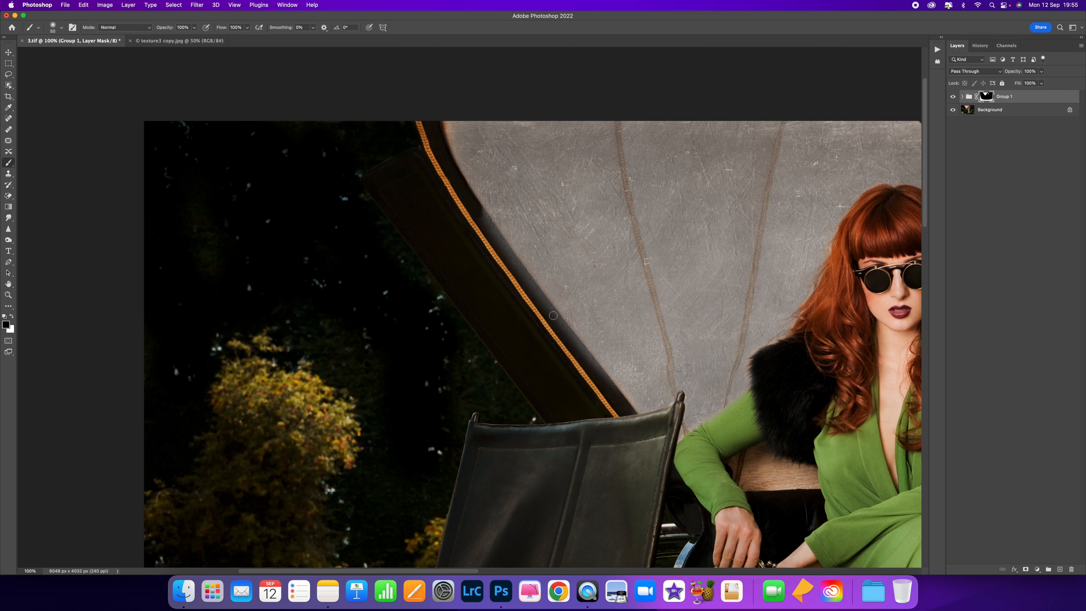
{"action": "left_click", "coordinate": [553, 315], "text": "shift"}
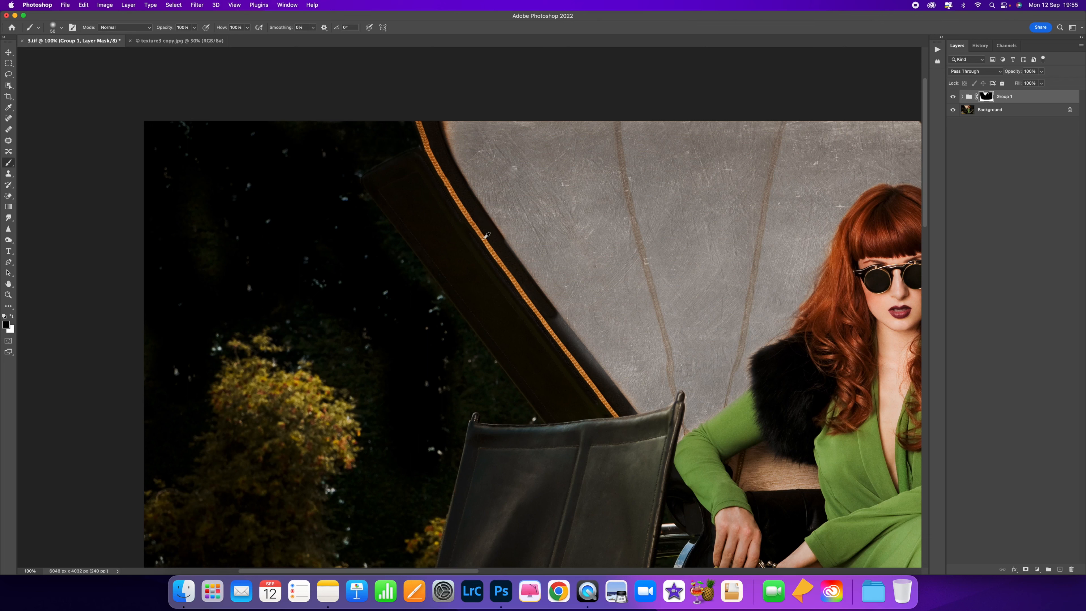
{"action": "left_click_drag", "start_coordinate": [483, 221], "coordinate": [500, 243]}
{"action": "mouse_move", "coordinate": [622, 405]}
{"action": "left_mouse_down"}
{"action": "mouse_move", "coordinate": [539, 310]}
{"action": "mouse_move", "coordinate": [622, 416]}
{"action": "mouse_move", "coordinate": [488, 258]}
{"action": "mouse_move", "coordinate": [424, 151]}
{"action": "mouse_move", "coordinate": [431, 121]}
{"action": "left_mouse_up"}
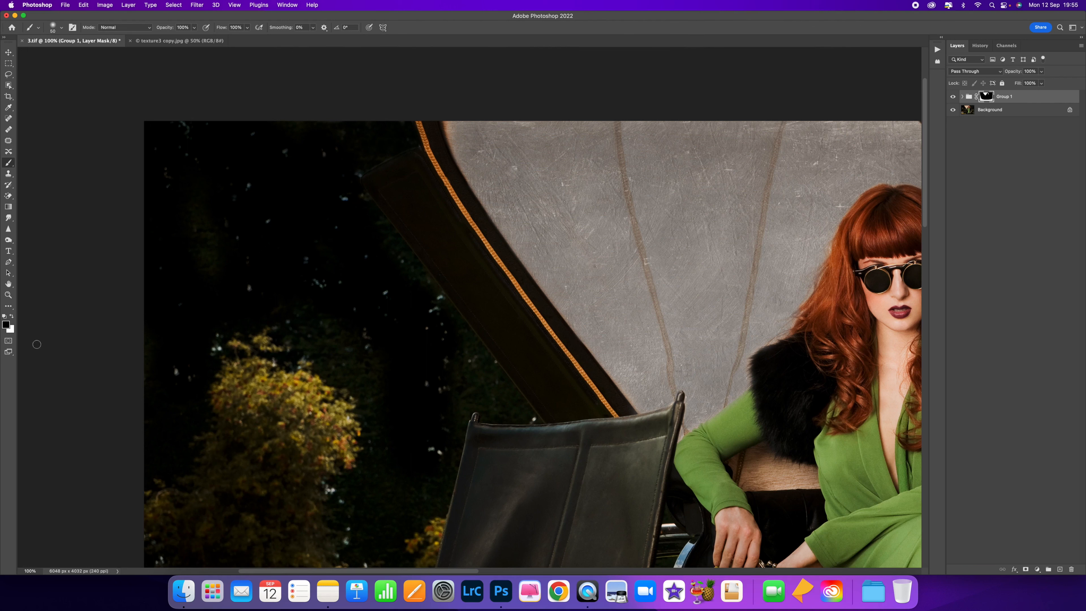
- Switch to white and, with a smaller brush, paint the texture back along the upper lining edge beside the left dark strip
{"action": "left_click", "coordinate": [12, 317]}
{"action": "key", "text": "super+plus"}
{"action": "key", "text": "super+plus"}
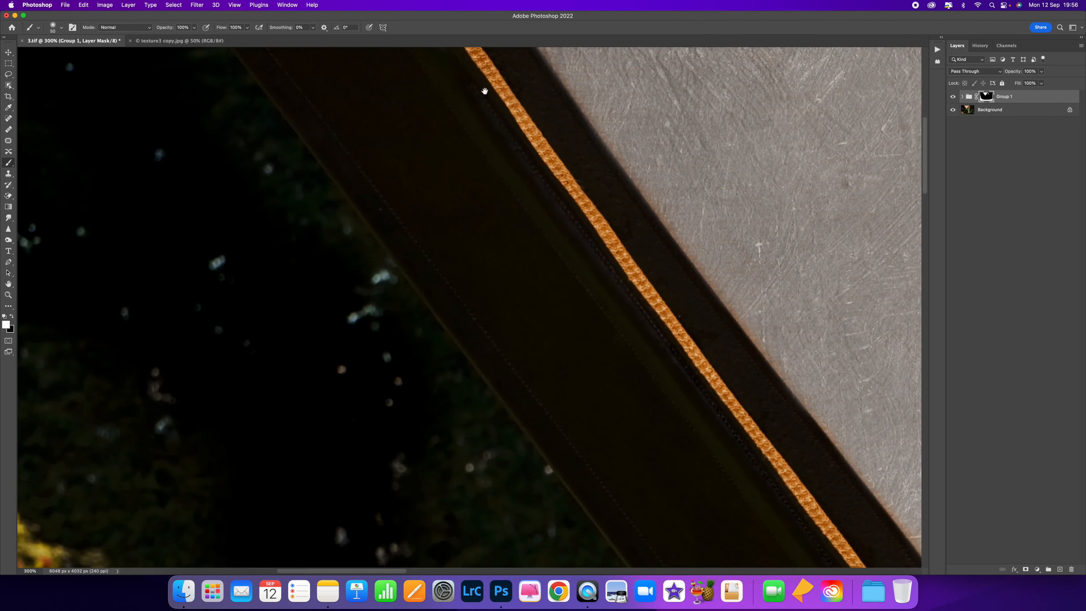
{"action": "left_click_drag", "start_coordinate": [485, 91], "coordinate": [550, 296]}
{"action": "key", "text": "bracketleft"}
{"action": "mouse_move", "coordinate": [486, 114]}
{"action": "left_mouse_down"}
{"action": "mouse_move", "coordinate": [483, 106]}
{"action": "mouse_move", "coordinate": [501, 167]}
{"action": "mouse_move", "coordinate": [505, 100]}
{"action": "mouse_move", "coordinate": [490, 151]}
{"action": "mouse_move", "coordinate": [487, 104]}
{"action": "mouse_move", "coordinate": [482, 136]}
{"action": "mouse_move", "coordinate": [497, 179]}
{"action": "mouse_move", "coordinate": [559, 294]}
{"action": "mouse_move", "coordinate": [600, 323]}
{"action": "mouse_move", "coordinate": [603, 363]}
{"action": "mouse_move", "coordinate": [572, 298]}
{"action": "left_mouse_up"}
{"action": "left_click_drag", "start_coordinate": [644, 347], "coordinate": [441, 143]}
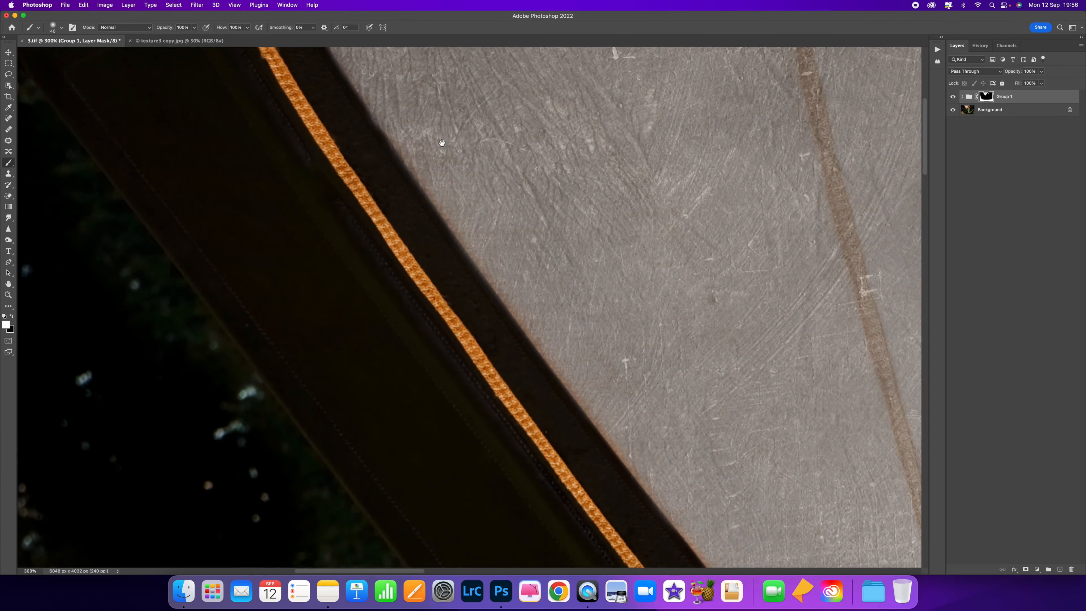
{"action": "left_click_drag", "start_coordinate": [421, 188], "coordinate": [447, 226]}
- Set the brush opacity to 40% and flow to 45%, and softly restore the texture along the lower part of the left lining edge
{"action": "mouse_move", "coordinate": [247, 27]}
{"action": "left_mouse_down"}
{"action": "mouse_move", "coordinate": [244, 47]}
{"action": "mouse_move", "coordinate": [228, 53]}
{"action": "mouse_move", "coordinate": [194, 32]}
{"action": "mouse_move", "coordinate": [174, 47]}
{"action": "left_mouse_up"}
{"action": "mouse_move", "coordinate": [540, 342]}
{"action": "left_mouse_down"}
{"action": "mouse_move", "coordinate": [500, 301]}
{"action": "mouse_move", "coordinate": [503, 283]}
{"action": "left_mouse_up"}
{"action": "key", "text": "bracketleft"}
{"action": "left_click_drag", "start_coordinate": [575, 399], "coordinate": [473, 237]}
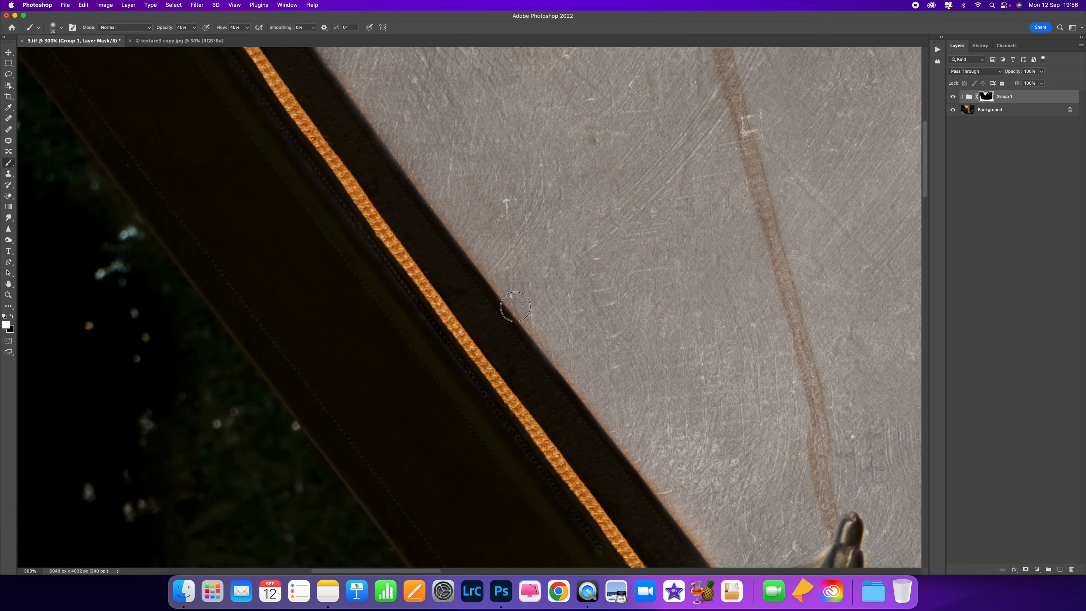
{"action": "left_click_drag", "start_coordinate": [544, 321], "coordinate": [362, 137]}
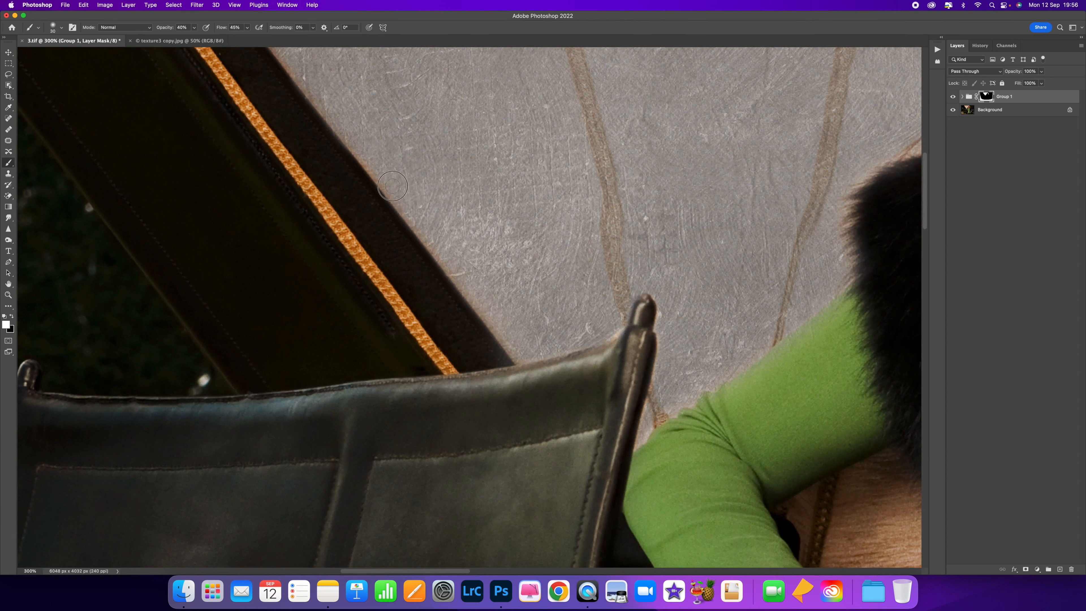
{"action": "mouse_move", "coordinate": [355, 152]}
{"action": "left_mouse_down"}
{"action": "mouse_move", "coordinate": [395, 235]}
{"action": "mouse_move", "coordinate": [577, 470]}
{"action": "left_mouse_up"}
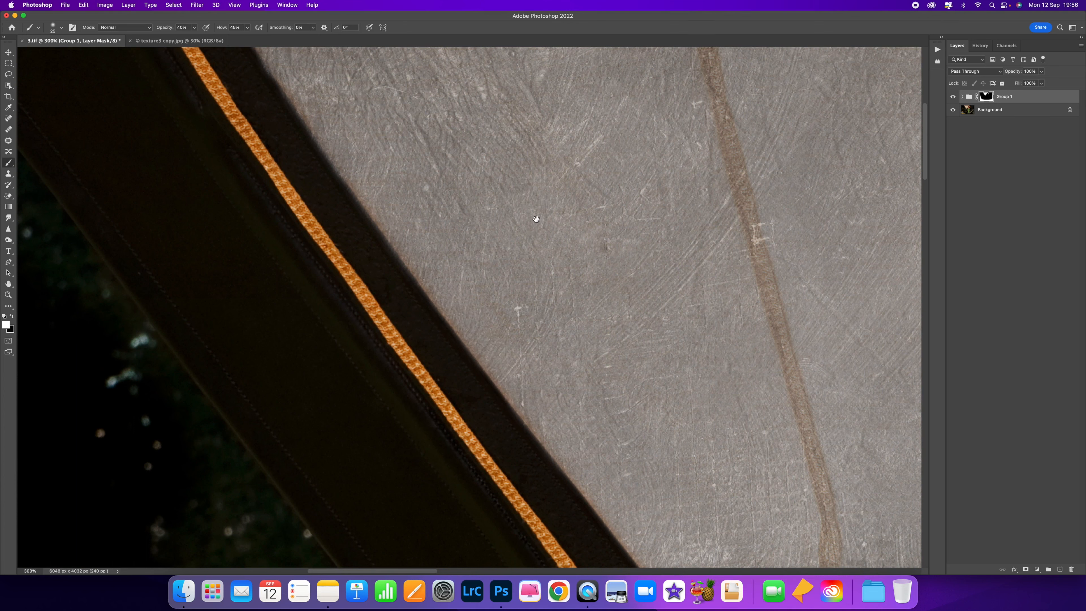
- Examine the texture edges around the hair and right trim, and compare the full image with and without Group 1
{"action": "key", "text": "super+minus"}
{"action": "key", "text": "super+minus"}
{"action": "key", "text": "super+minus"}
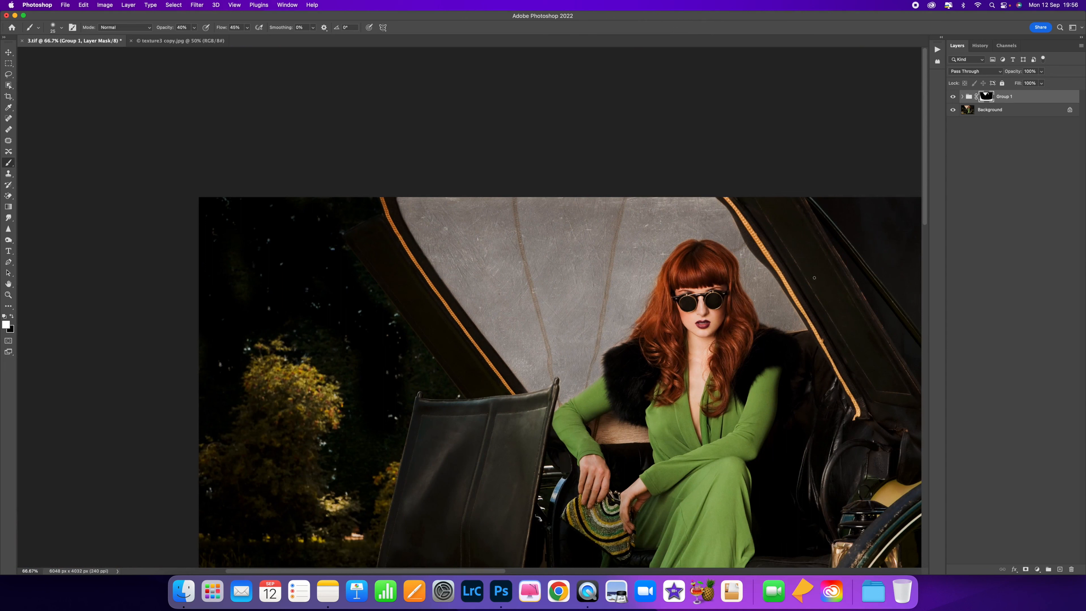
{"action": "key", "text": "super+plus"}
{"action": "key", "text": "super+plus"}
{"action": "key", "text": "super+plus"}
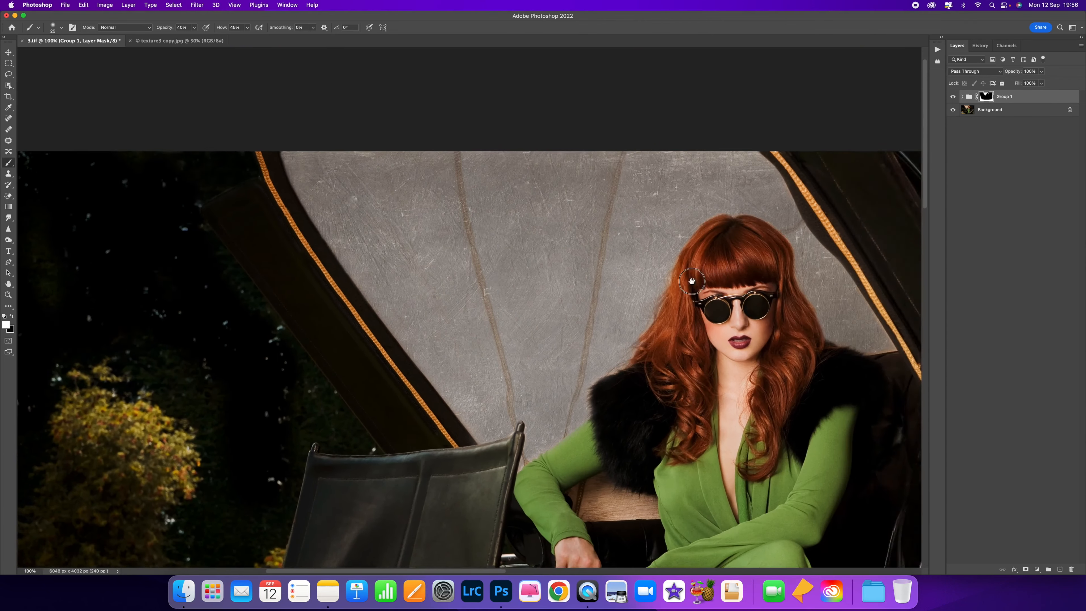
{"action": "scroll", "coordinate": [837, 339], "scroll_direction": "right", "scroll_amount": 10}
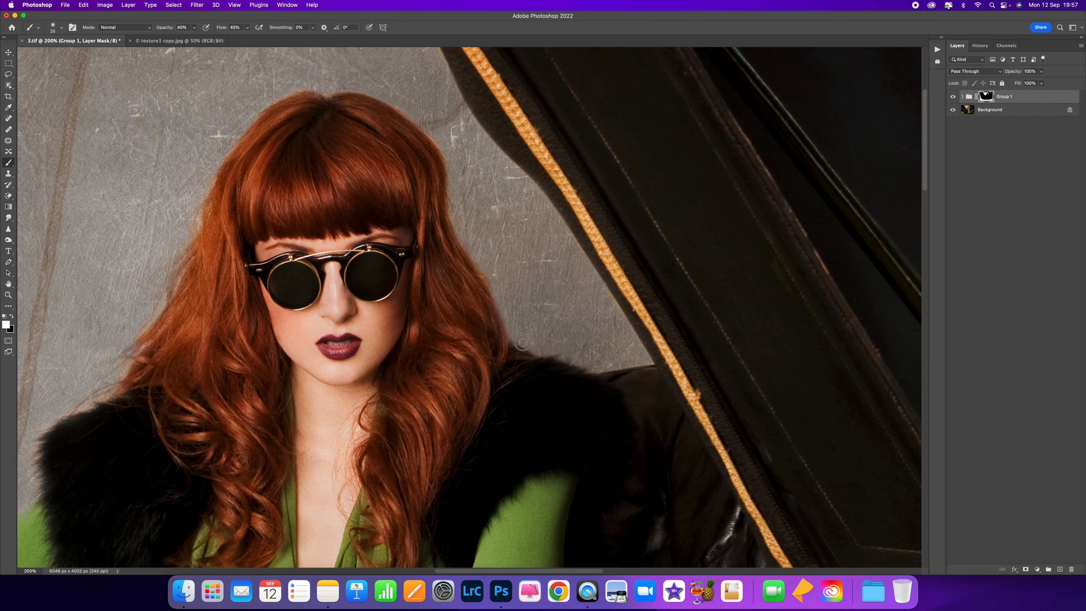
{"action": "key", "text": "super+minus"}
{"action": "key", "text": "super+minus"}
{"action": "key", "text": "super+minus"}
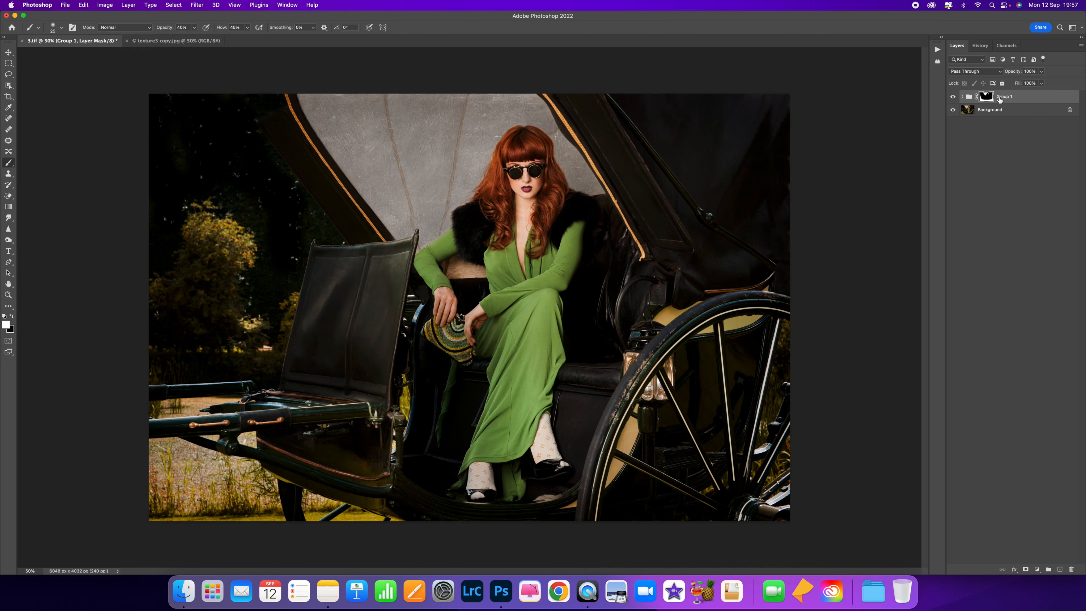
{"action": "left_click", "coordinate": [953, 97]}
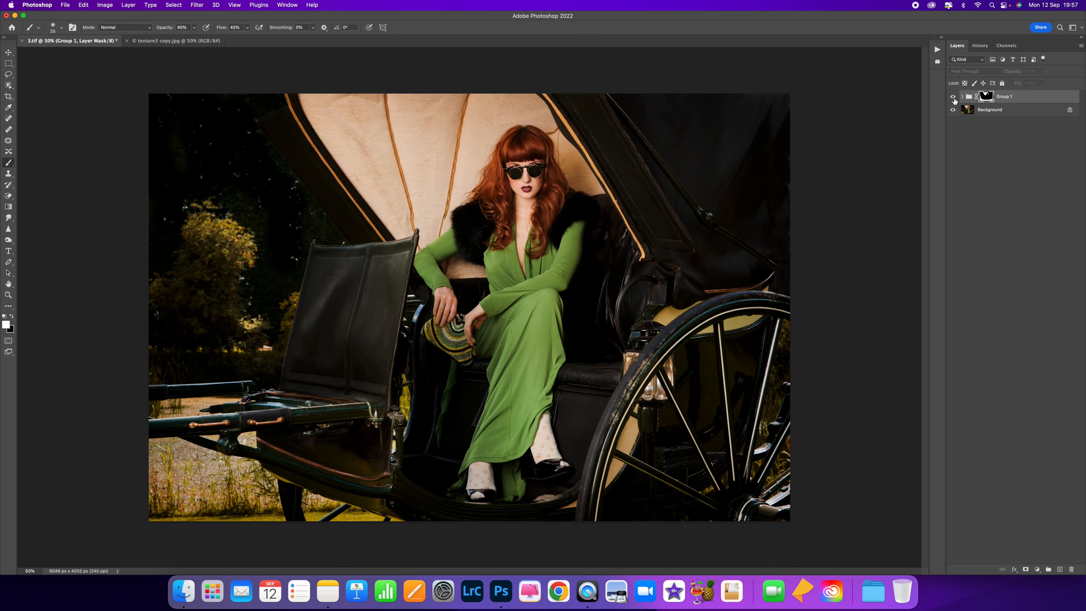
{"action": "left_click", "coordinate": [953, 97]}
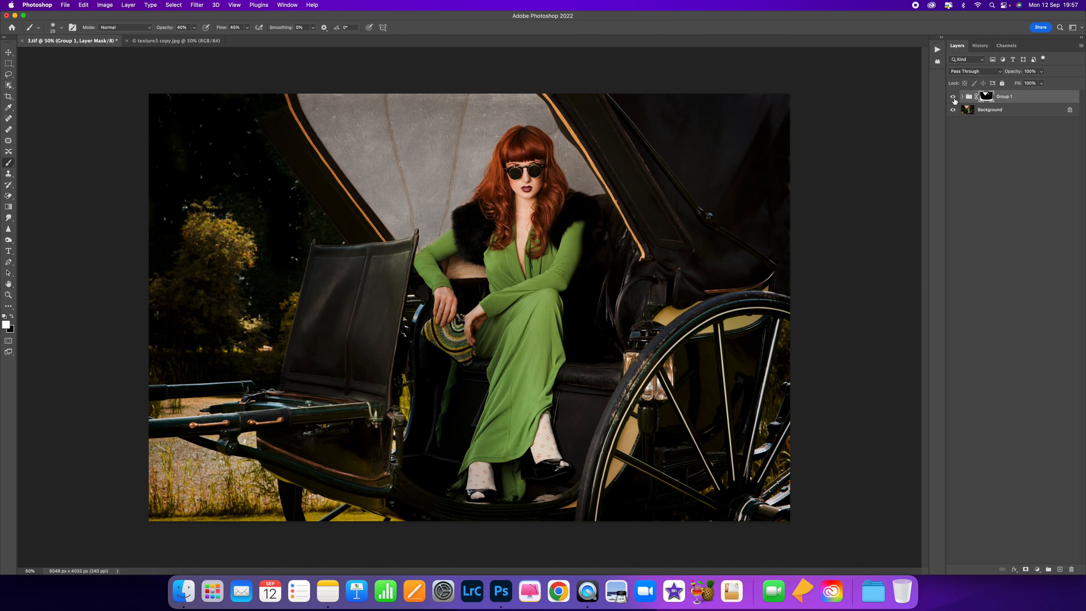
- Reduce the opacity of Group 1 to 37%
{"action": "left_click", "coordinate": [1040, 73]}
{"action": "left_click", "coordinate": [1029, 82]}
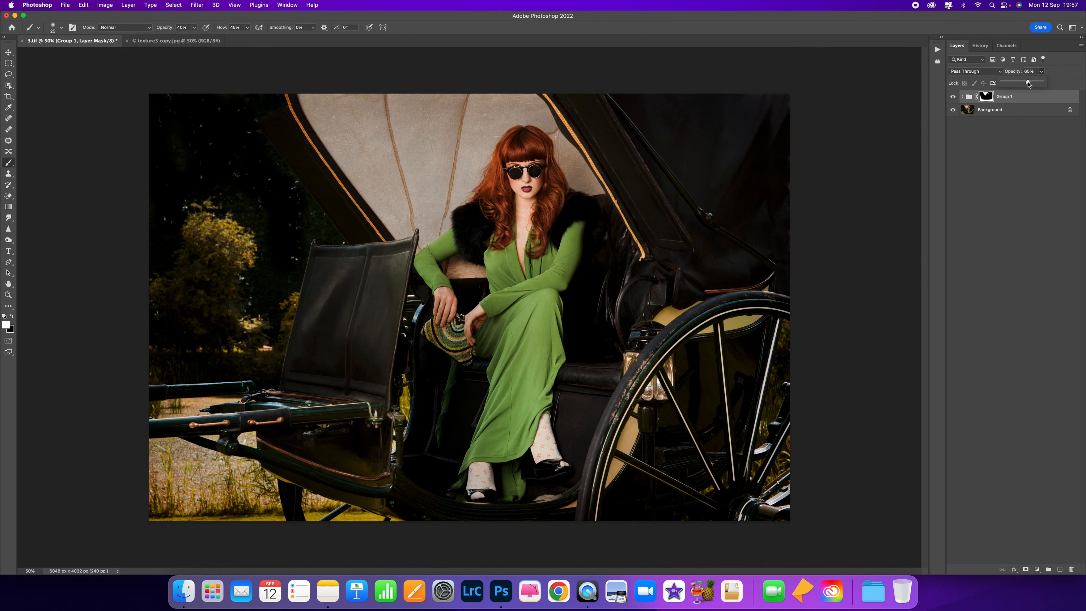
{"action": "left_click_drag", "start_coordinate": [1028, 83], "coordinate": [1018, 82]}
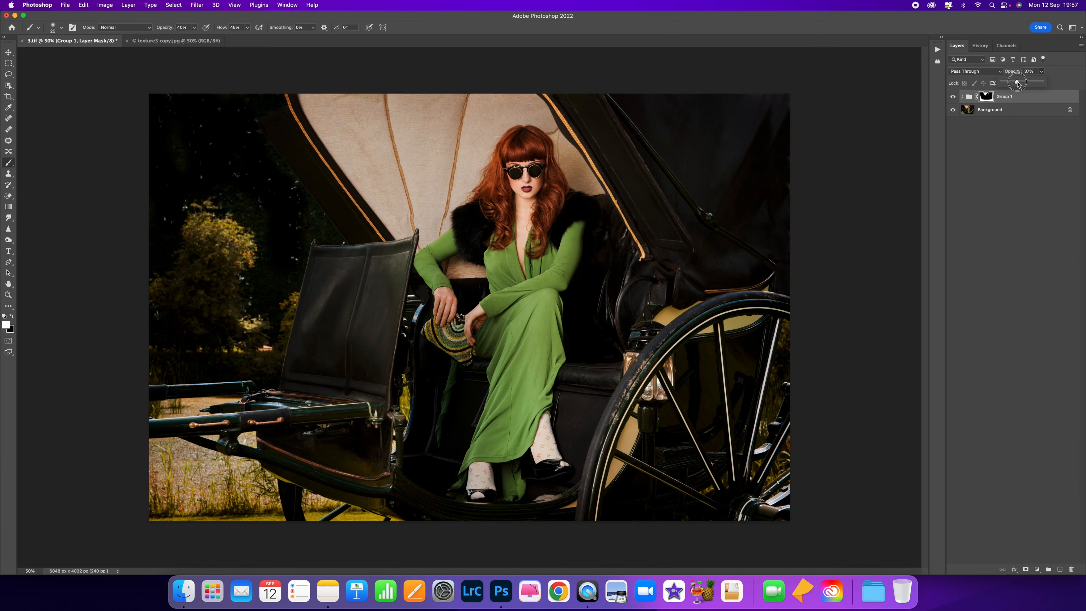
- Lower Group 1's opacity to 0% and examine the untextured hood lining up close
{"action": "left_click_drag", "start_coordinate": [1017, 83], "coordinate": [1002, 82]}
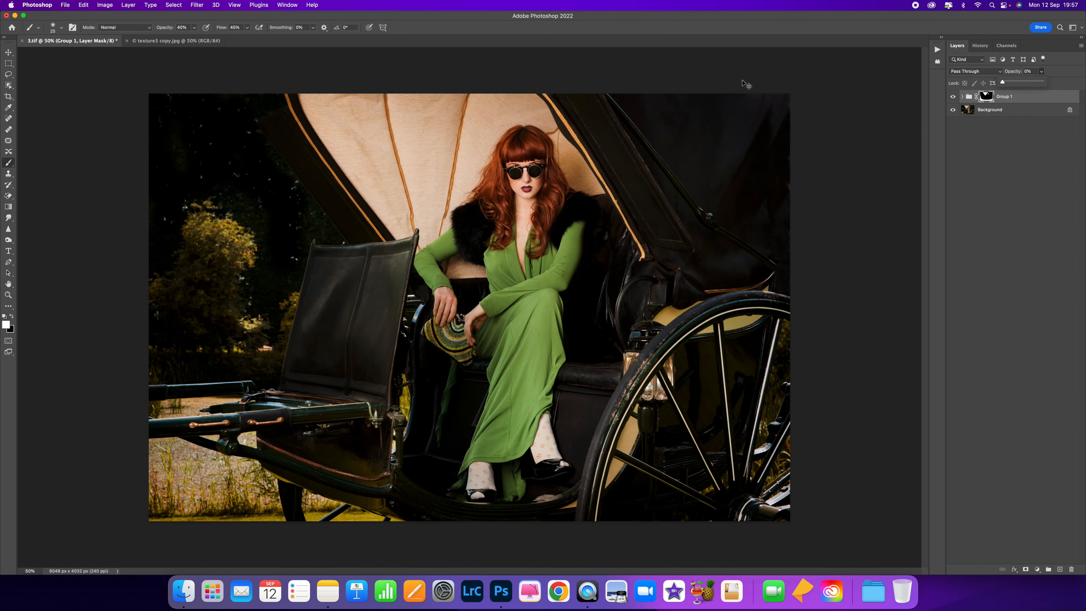
{"action": "key", "text": "super+1"}
{"action": "left_click_drag", "start_coordinate": [464, 110], "coordinate": [511, 362]}
{"action": "key", "text": "super+plus"}
{"action": "key", "text": "super+minus"}
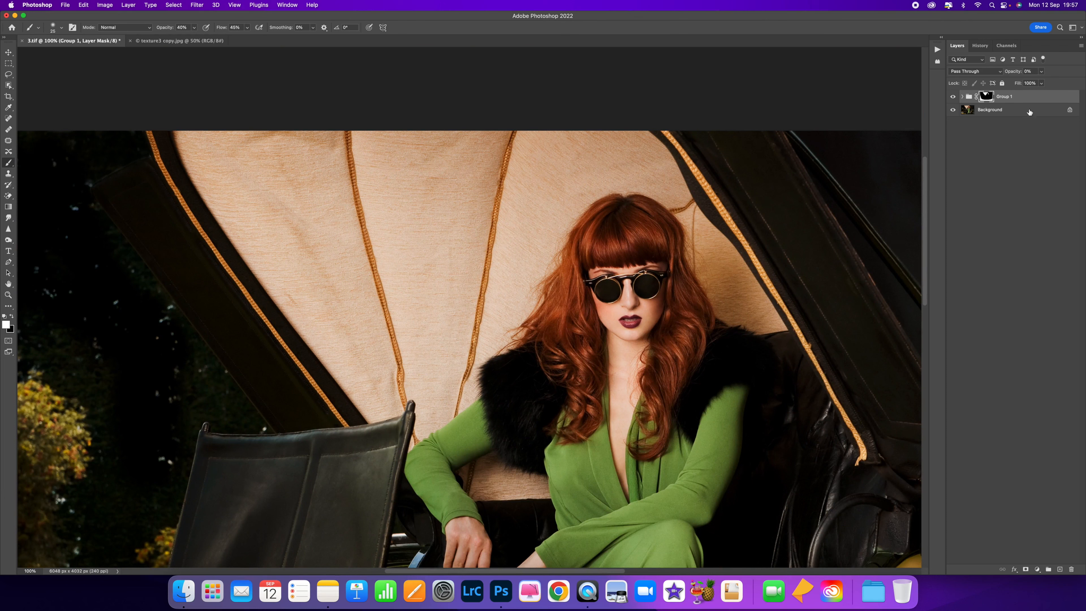
{"action": "key", "text": "super+minus"}
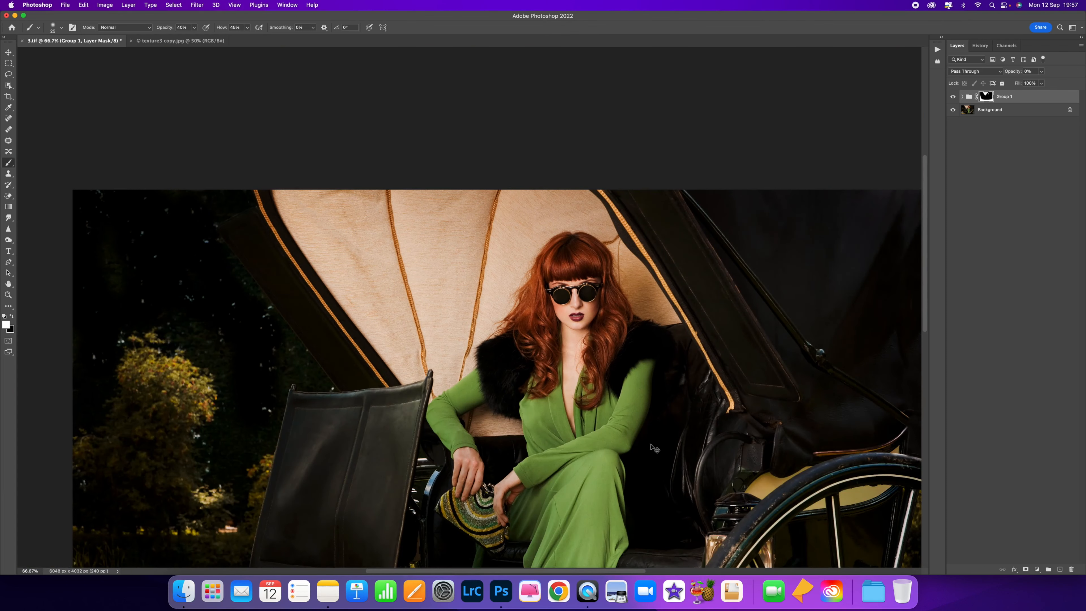
{"action": "key", "text": "super+minus"}
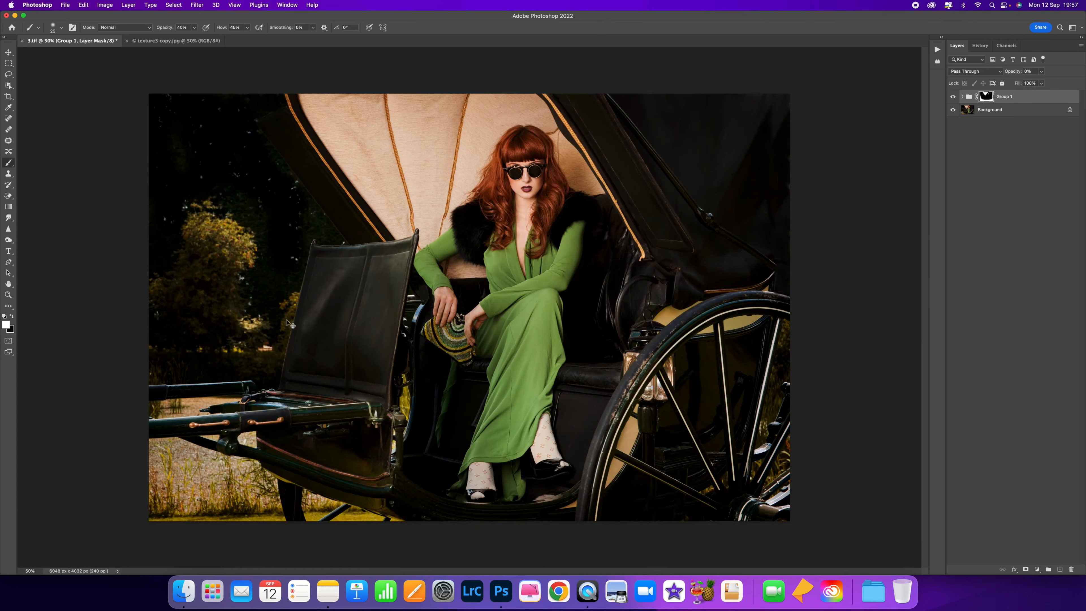
{"action": "key", "text": "super+plus"}
{"action": "key", "text": "super+plus"}
{"action": "left_click_drag", "start_coordinate": [543, 254], "coordinate": [542, 436]}
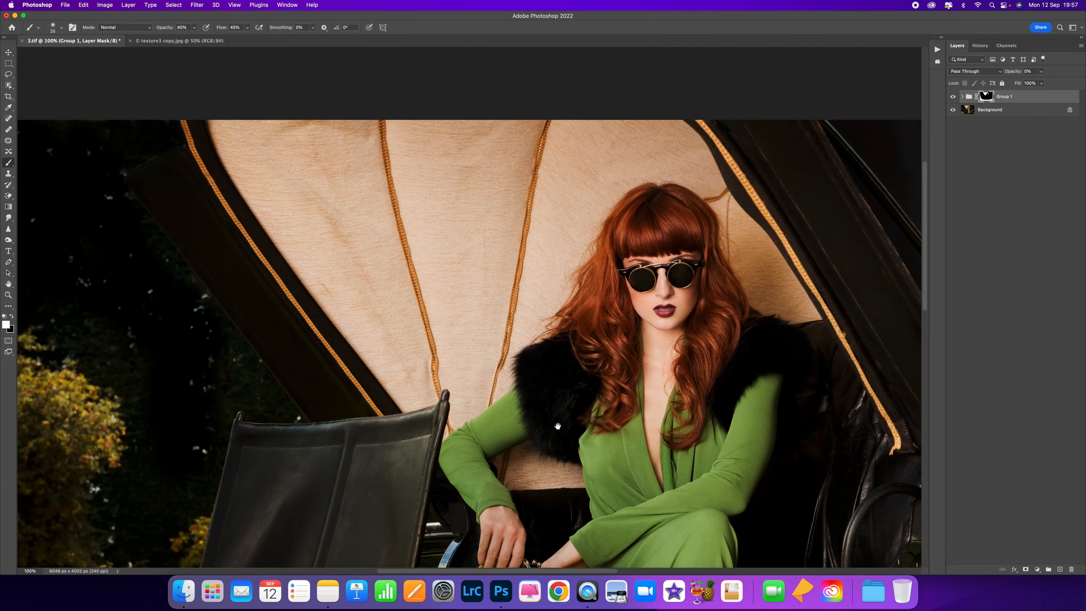
{"action": "key", "text": "super+plus"}
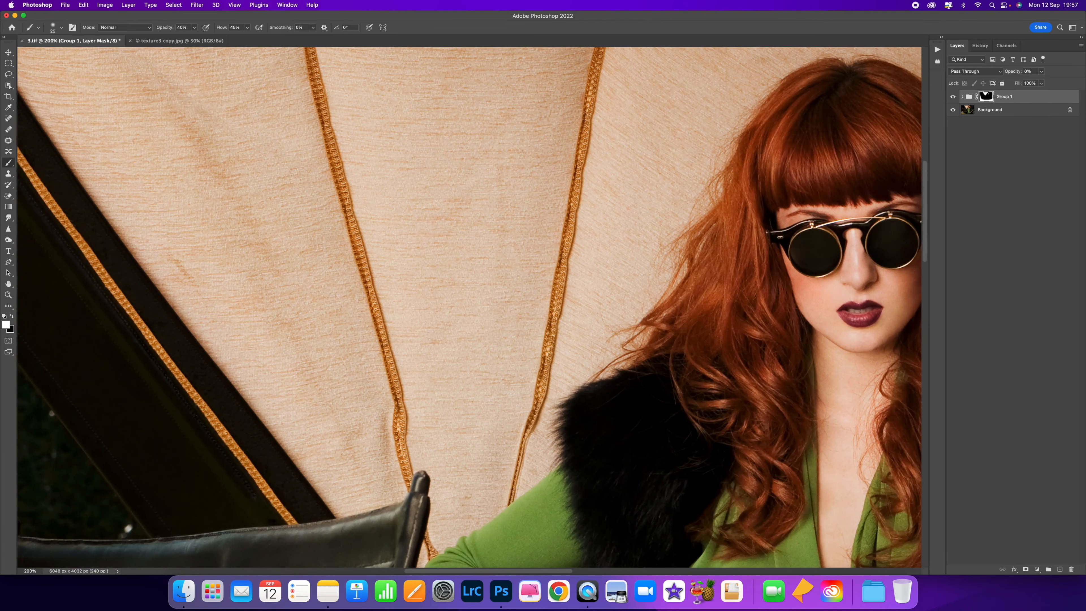
{"action": "key", "text": "super+minus"}
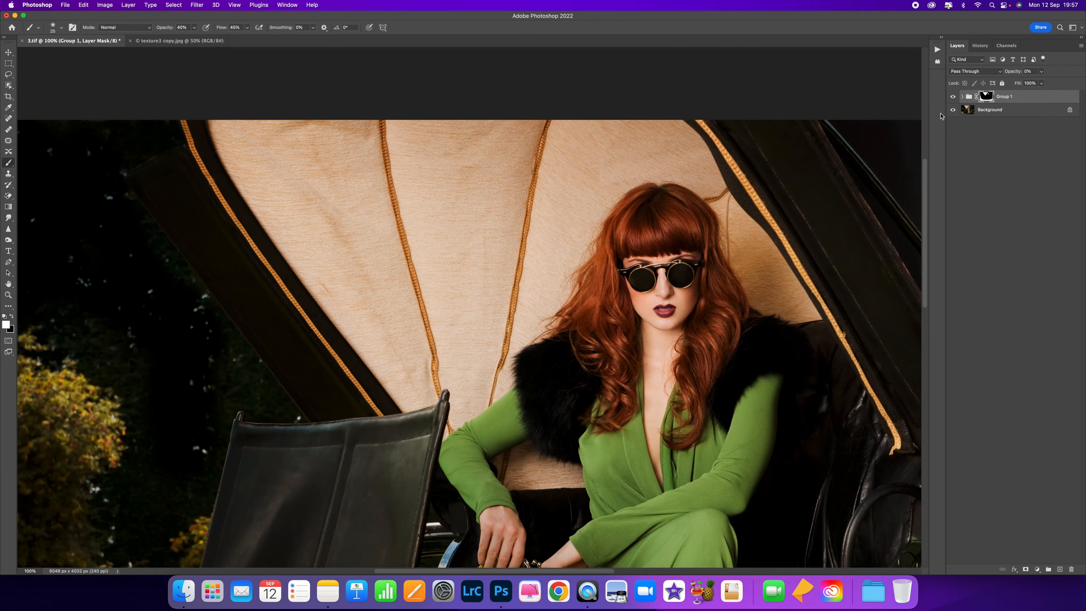
- Try stronger and weaker opacities for Group 1, settle on 39%, and deselect the group
{"action": "left_click", "coordinate": [1040, 83]}
{"action": "left_click_drag", "start_coordinate": [1041, 83], "coordinate": [1060, 82]}
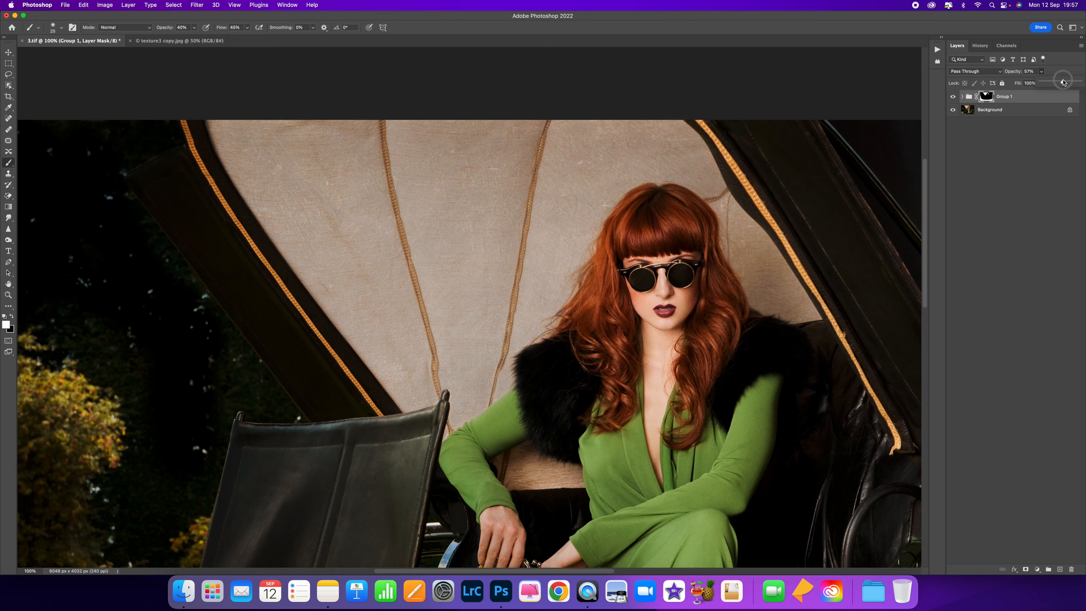
{"action": "left_click_drag", "start_coordinate": [1065, 82], "coordinate": [1066, 82]}
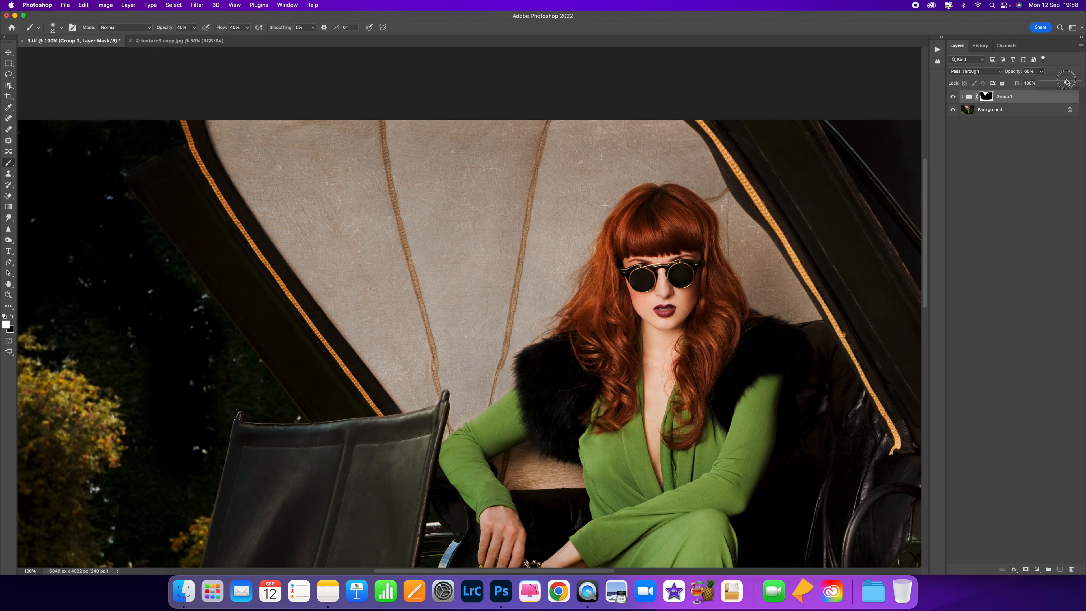
{"action": "left_click_drag", "start_coordinate": [1067, 81], "coordinate": [1057, 82]}
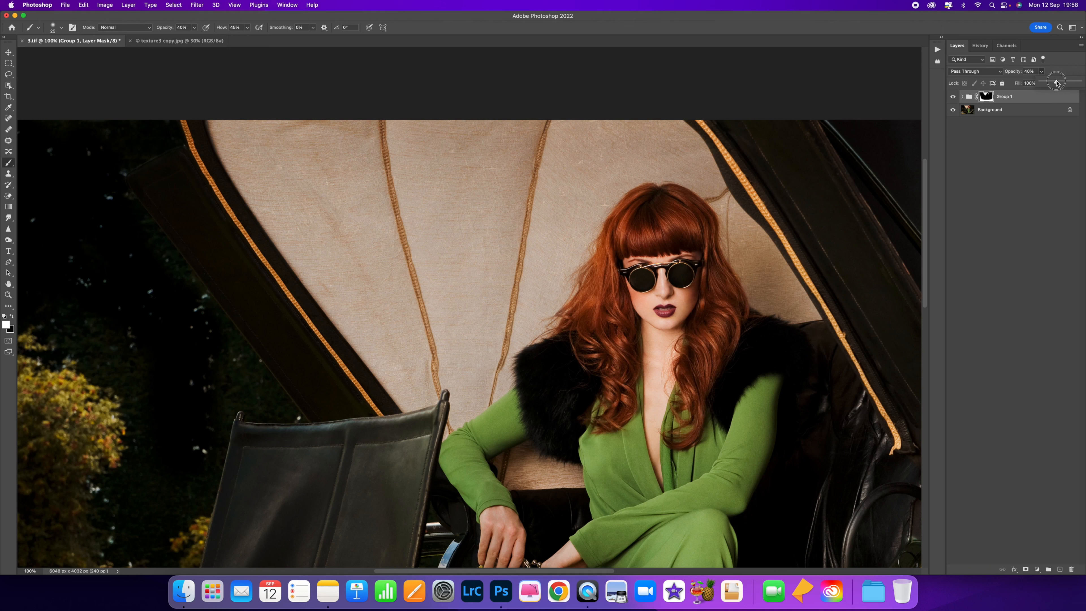
{"action": "left_click_drag", "start_coordinate": [1057, 82], "coordinate": [1057, 83]}
{"action": "left_click", "coordinate": [1032, 132]}
- Compare the image with and without Group 1, both close up and at full view
{"action": "left_click", "coordinate": [953, 97]}
{"action": "left_click", "coordinate": [953, 97]}
{"action": "left_click", "coordinate": [953, 97]}
{"action": "left_click", "coordinate": [953, 97]}
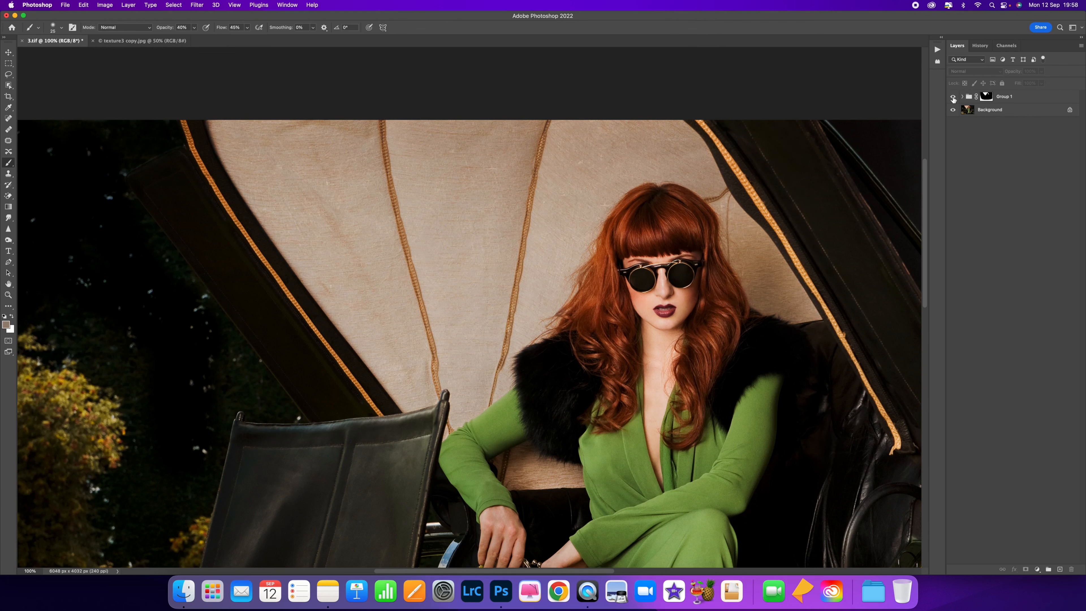
{"action": "key", "text": "super+minus"}
{"action": "left_click", "coordinate": [953, 97]}
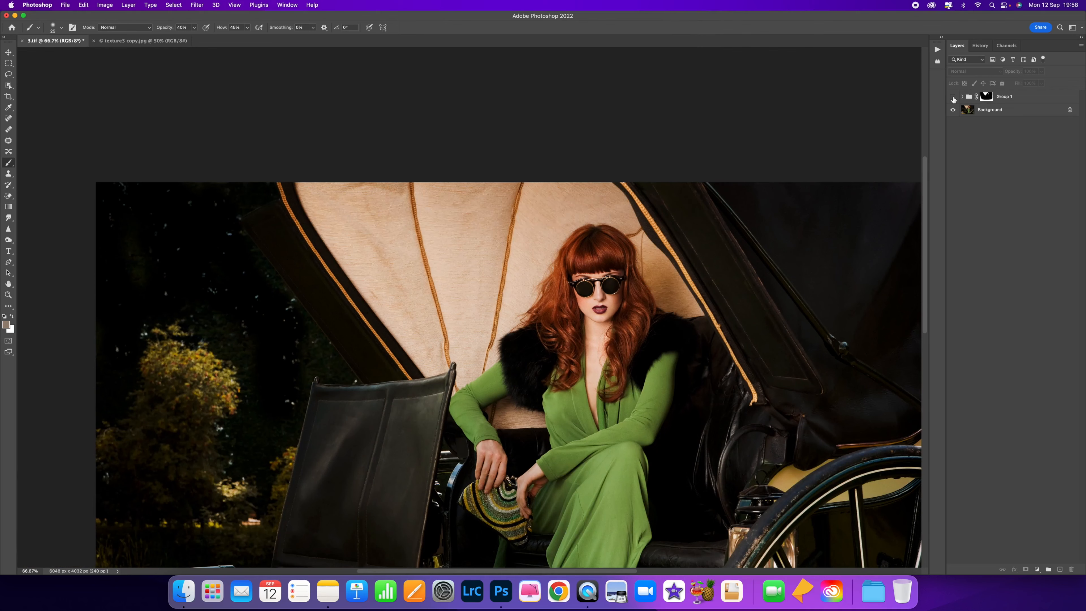
{"action": "left_click", "coordinate": [953, 97]}
{"action": "key", "text": "super+minus"}
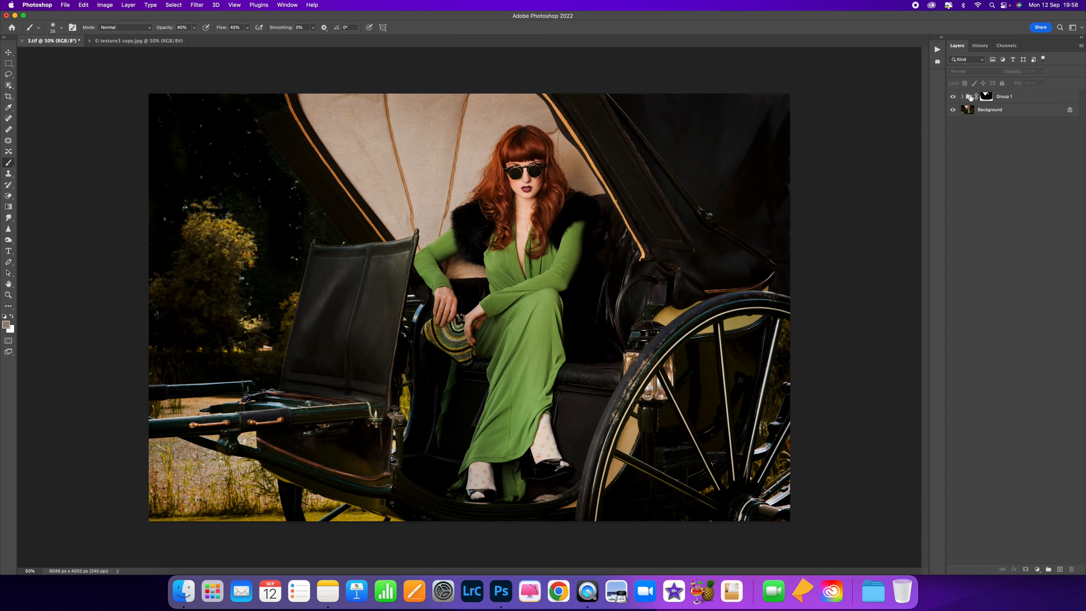
{"action": "left_click", "coordinate": [954, 98]}
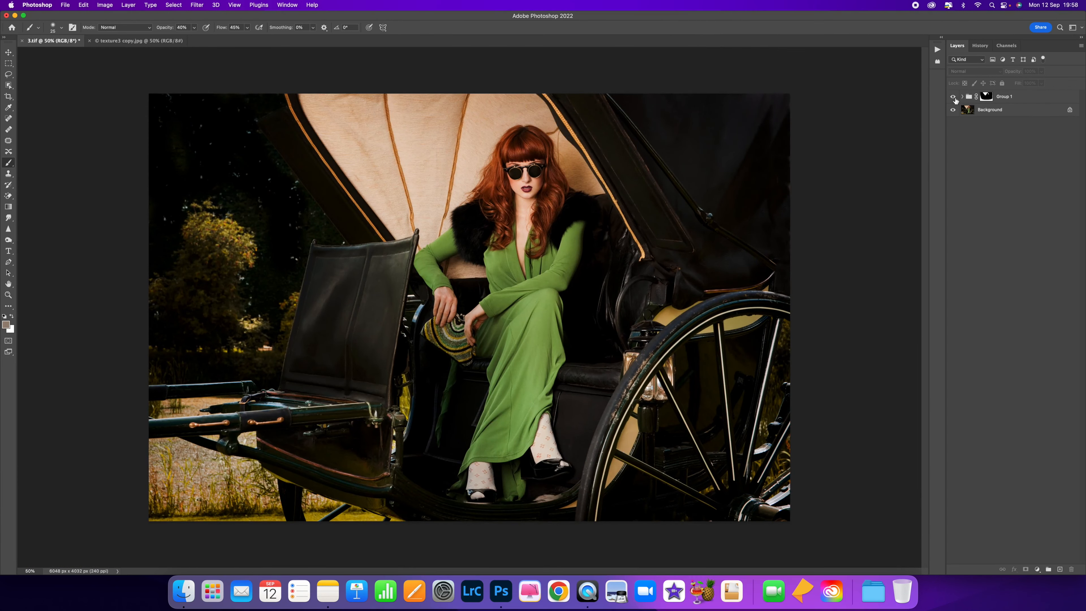
{"action": "left_click", "coordinate": [954, 98]}
- Expand Group 1 and review the opacity of each of its three texture layers
{"action": "left_click", "coordinate": [962, 98]}
{"action": "left_click", "coordinate": [994, 113]}
{"action": "left_click", "coordinate": [1003, 125]}
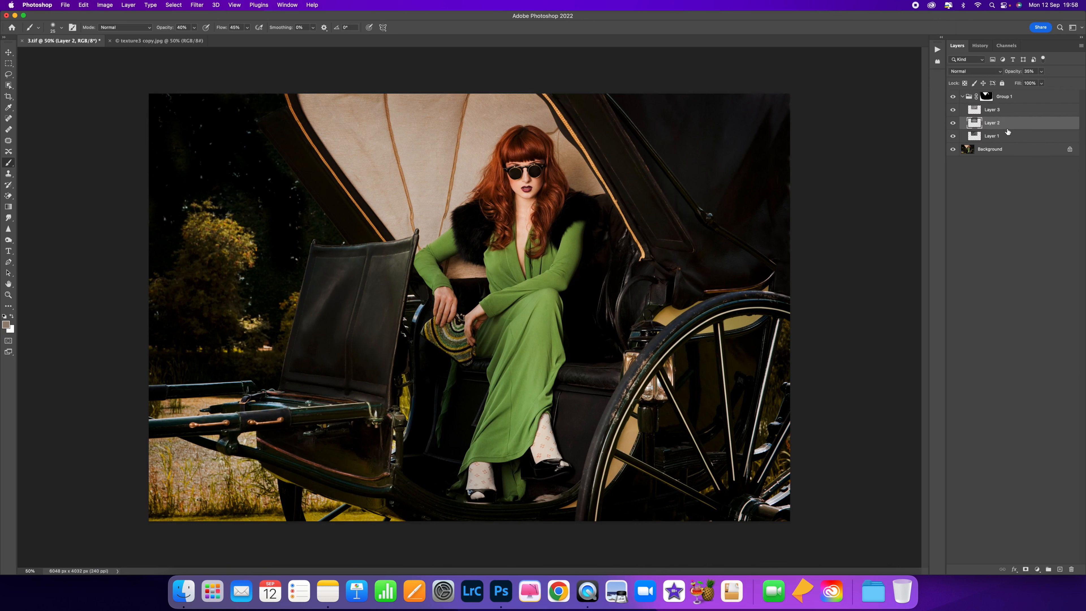
{"action": "left_click", "coordinate": [1008, 136]}
{"action": "left_click", "coordinate": [1007, 131]}
{"action": "left_click", "coordinate": [1008, 136]}
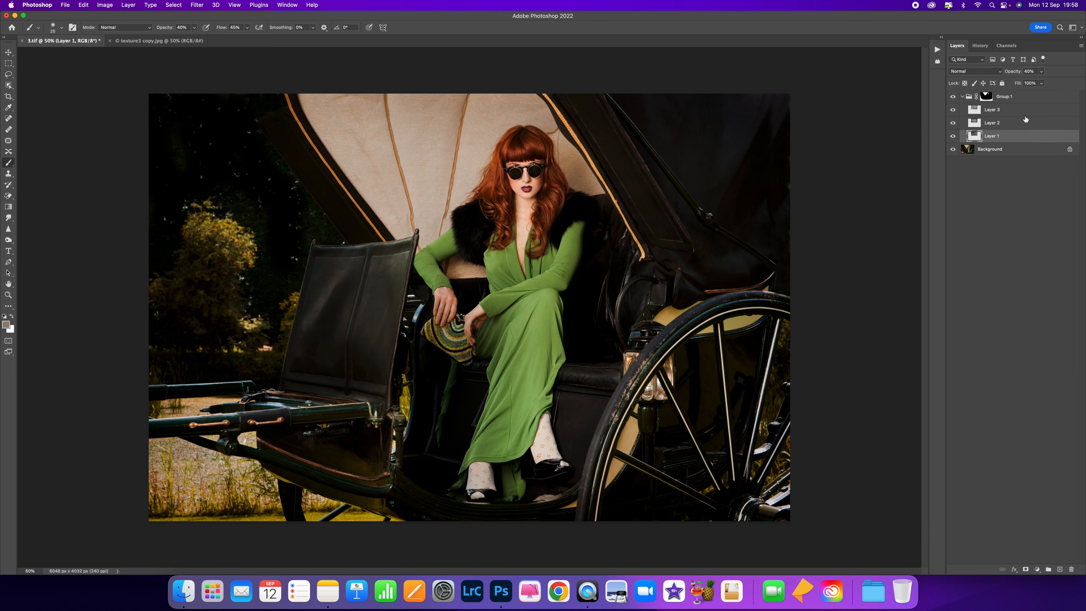
- Fine-tune the individual opacities of Layer 3, Layer 2 and Layer 1, with Layer 2 at 30%
{"action": "left_click", "coordinate": [1024, 110]}
{"action": "left_click", "coordinate": [1041, 71]}
{"action": "mouse_move", "coordinate": [1040, 83]}
{"action": "left_mouse_down"}
{"action": "mouse_move", "coordinate": [1026, 85]}
{"action": "mouse_move", "coordinate": [1055, 82]}
{"action": "mouse_move", "coordinate": [1024, 82]}
{"action": "mouse_move", "coordinate": [1040, 82]}
{"action": "left_mouse_up"}
{"action": "left_click", "coordinate": [1010, 122]}
{"action": "left_click", "coordinate": [1041, 71]}
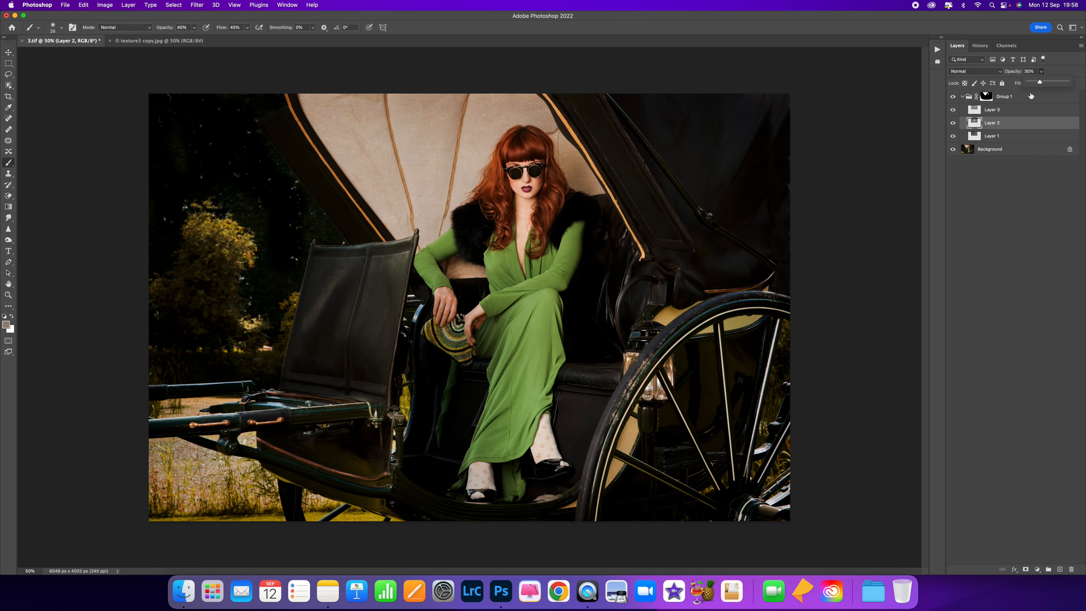
{"action": "left_click", "coordinate": [1015, 136]}
{"action": "left_click", "coordinate": [1041, 74]}
{"action": "mouse_move", "coordinate": [1042, 83]}
{"action": "left_mouse_down"}
{"action": "mouse_move", "coordinate": [1056, 82]}
{"action": "mouse_move", "coordinate": [1033, 82]}
{"action": "mouse_move", "coordinate": [1043, 82]}
{"action": "left_mouse_up"}
- Select Group 1 and save the current state of the image as a new history snapshot
{"action": "left_click", "coordinate": [1013, 98]}
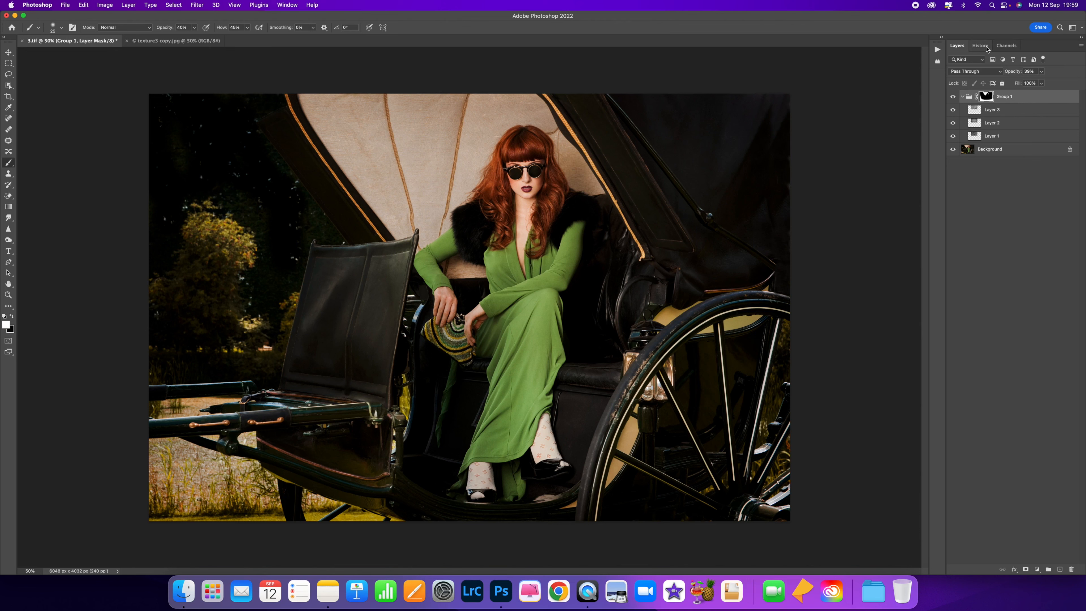
{"action": "left_click", "coordinate": [981, 46]}
{"action": "left_click", "coordinate": [1060, 569]}
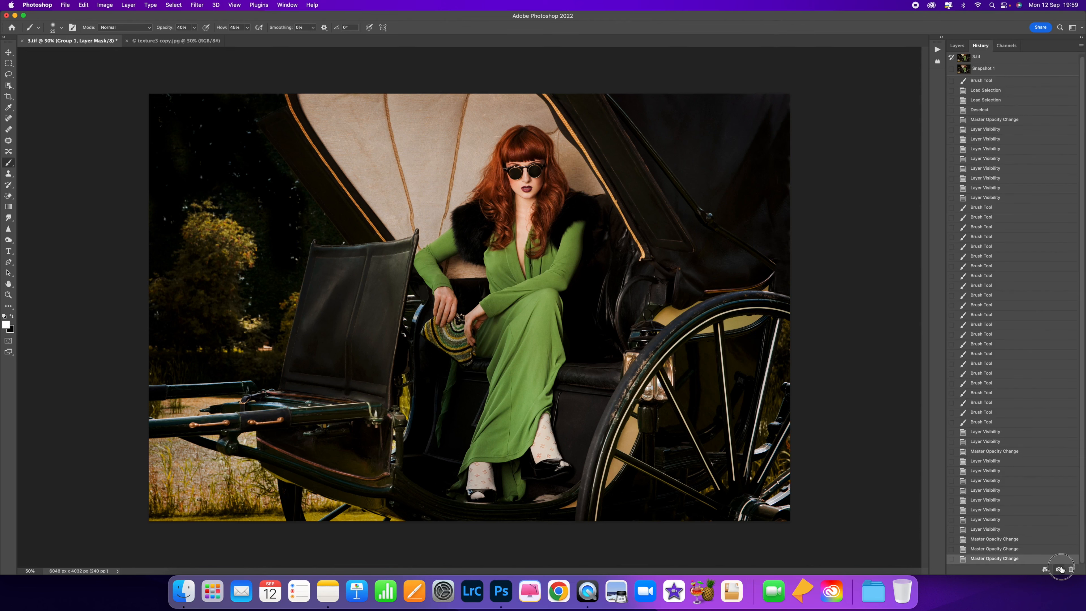
- Compare the original image with Snapshot 1 and Snapshot 2 at full view
{"action": "left_click", "coordinate": [1001, 65]}
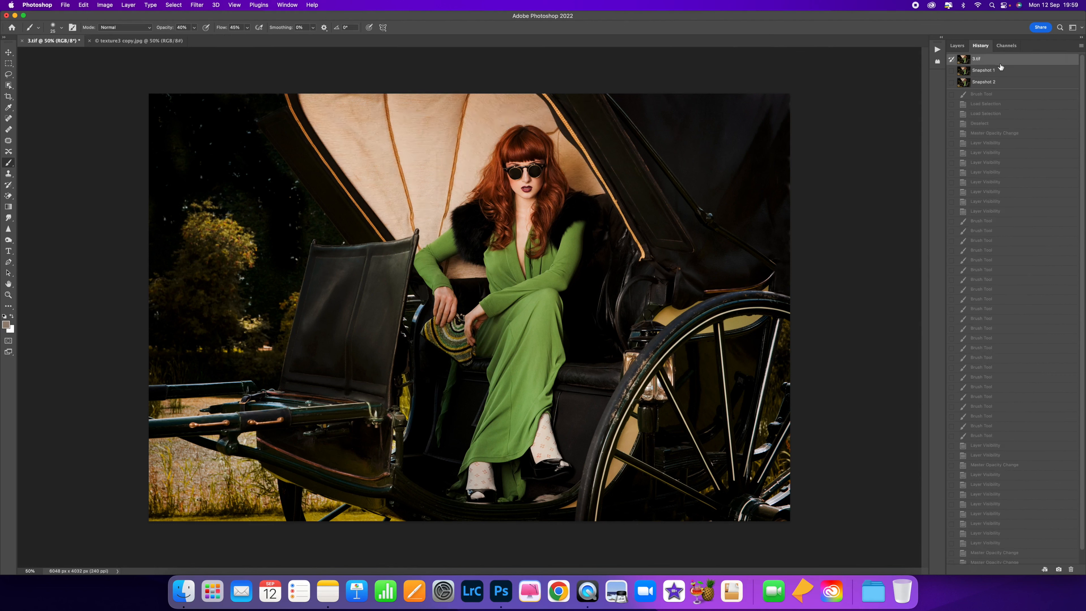
{"action": "left_click", "coordinate": [1002, 83]}
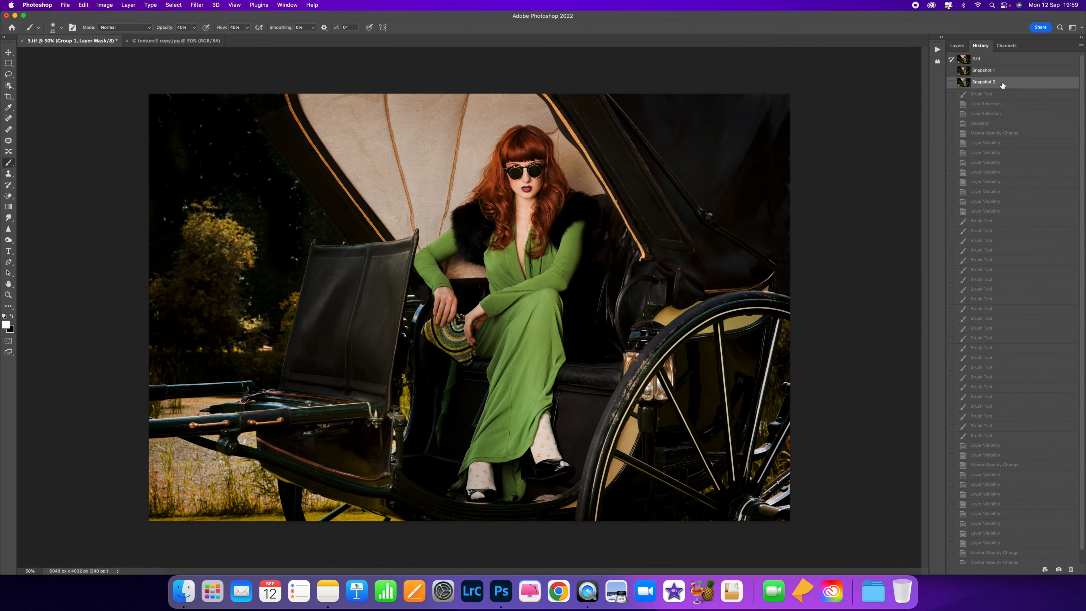
{"action": "left_click", "coordinate": [1001, 70]}
{"action": "left_click", "coordinate": [1001, 60]}
{"action": "left_click", "coordinate": [1001, 72]}
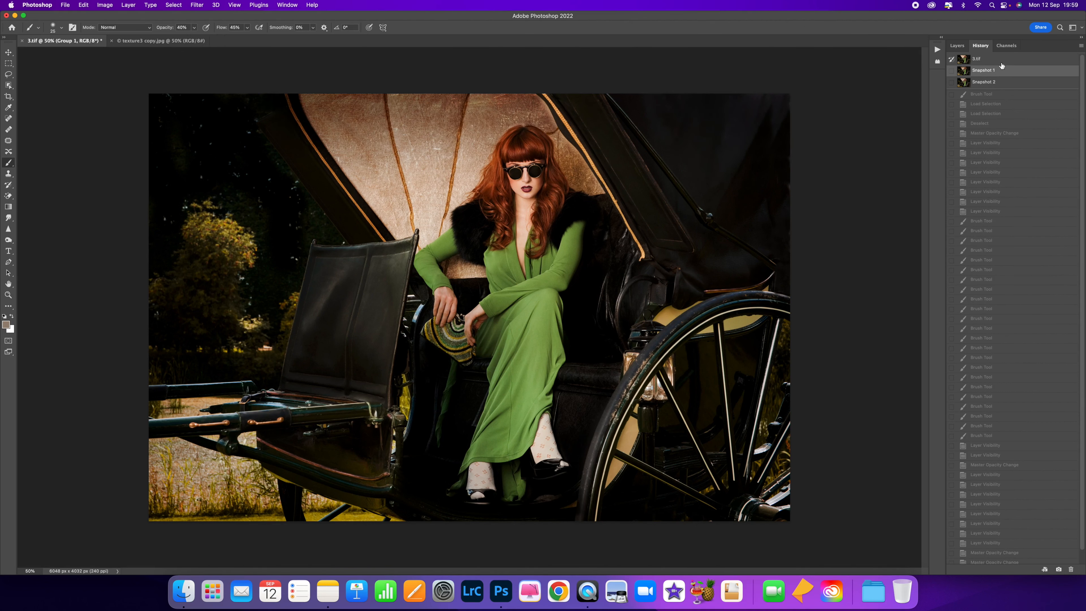
{"action": "left_click", "coordinate": [1002, 60]}
{"action": "left_click", "coordinate": [1004, 84]}
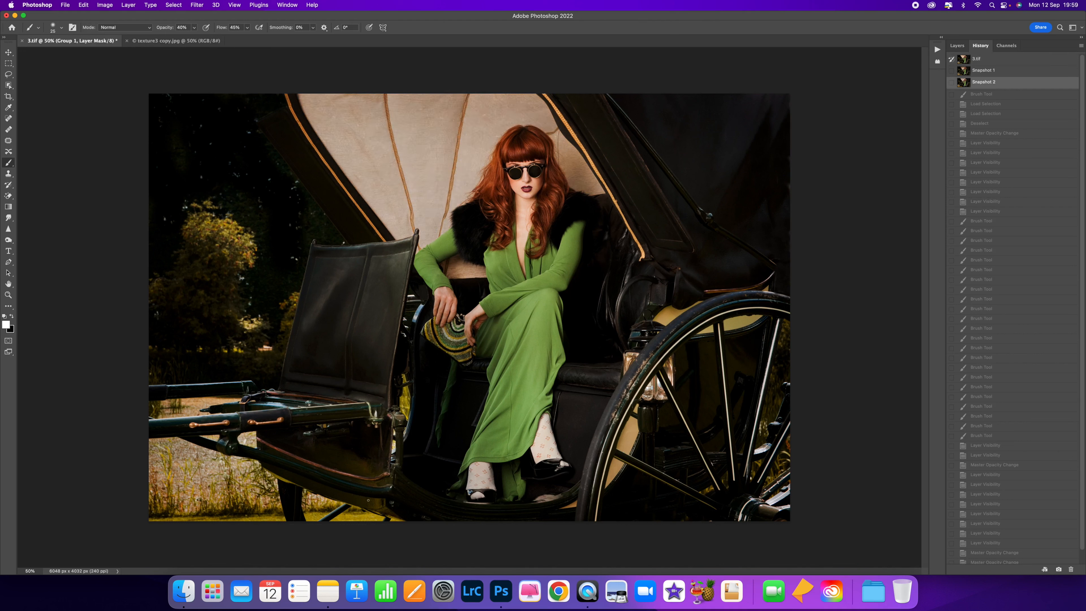
{"action": "left_click", "coordinate": [1041, 61]}
{"action": "left_click", "coordinate": [1038, 83]}
{"action": "left_click", "coordinate": [1030, 59]}
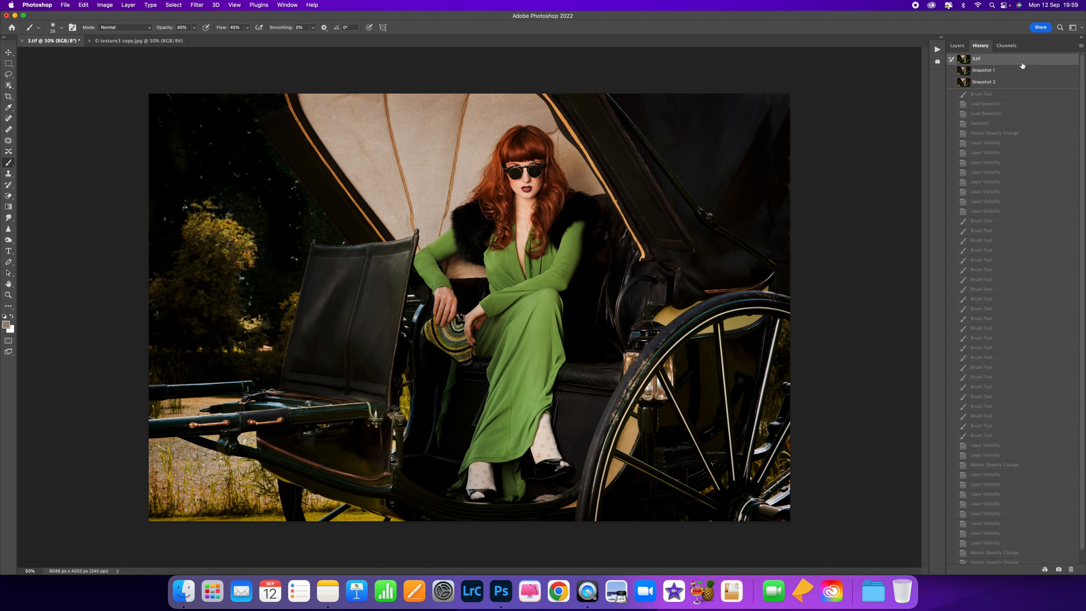
{"action": "left_click", "coordinate": [1015, 83]}
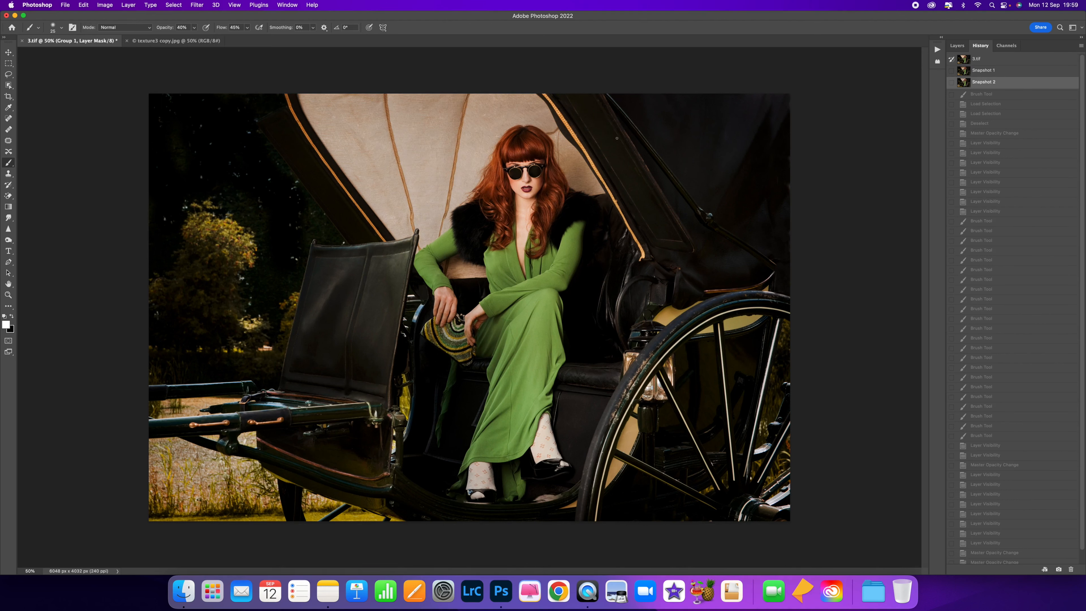
- Compare the original with both snapshots closer up, finishing on Snapshot 1
{"action": "key", "text": "super+plus"}
{"action": "scroll", "coordinate": [412, 160], "scroll_direction": "up", "scroll_amount": 3}
{"action": "left_click", "coordinate": [1004, 60]}
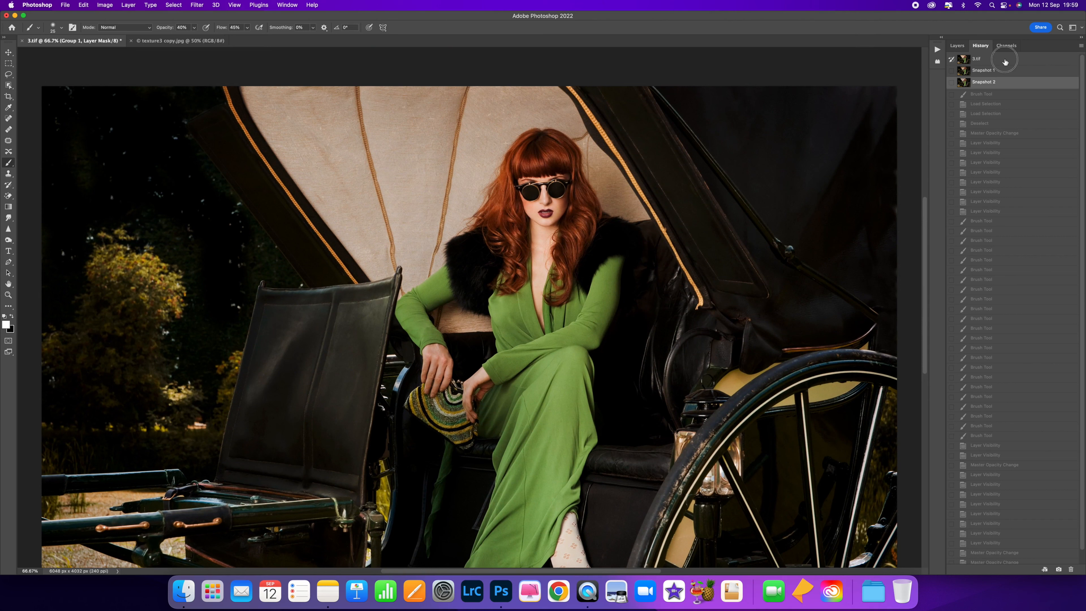
{"action": "left_click", "coordinate": [1000, 84]}
{"action": "left_click", "coordinate": [1001, 72]}
{"action": "key", "text": "super+minus"}
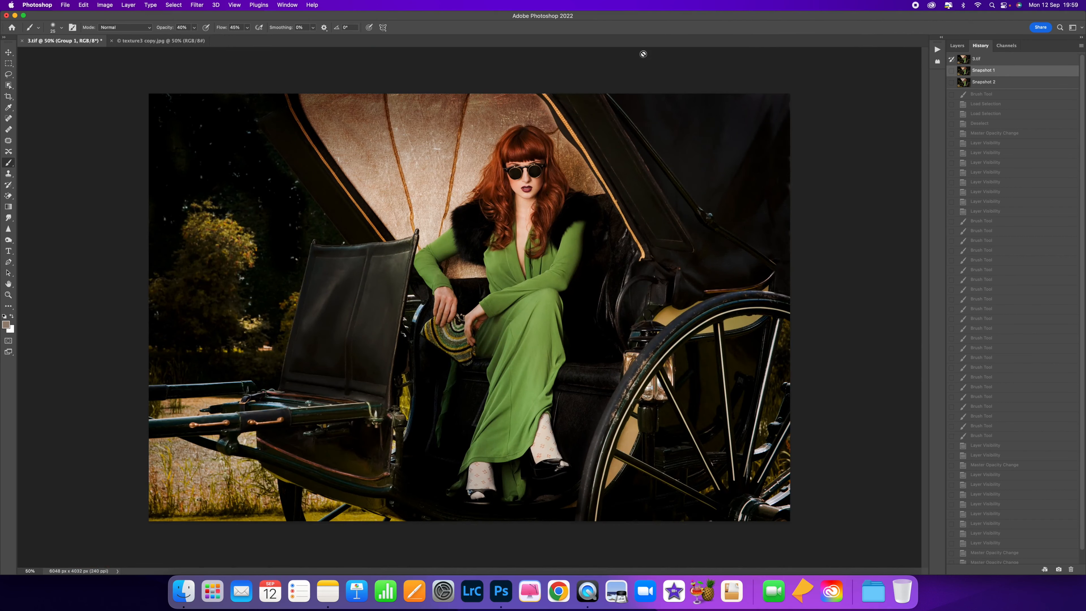
- Expand Group 1 of Snapshot 1 and review its texture3, texture2 and texture1 layers
{"action": "left_click", "coordinate": [957, 46]}
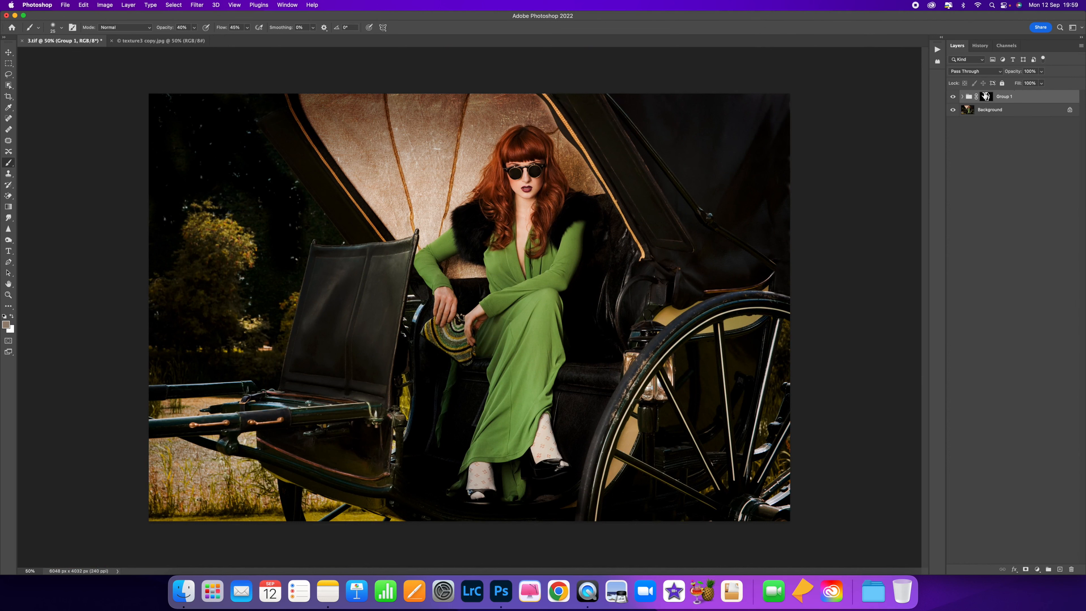
{"action": "left_click", "coordinate": [962, 96]}
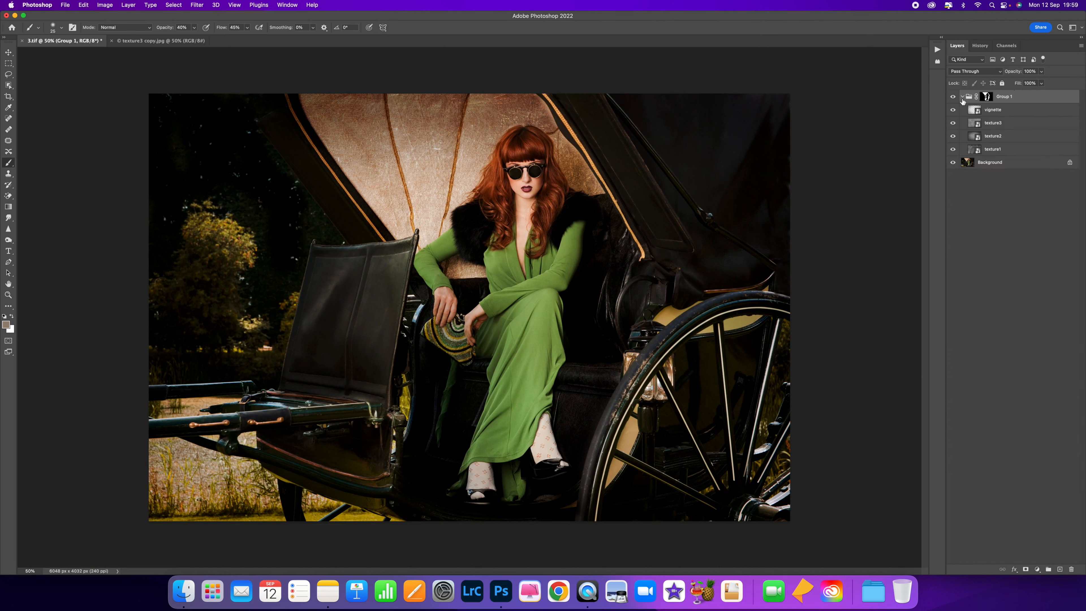
{"action": "left_click", "coordinate": [993, 123]}
{"action": "left_click", "coordinate": [1004, 136]}
{"action": "left_click", "coordinate": [1008, 149]}
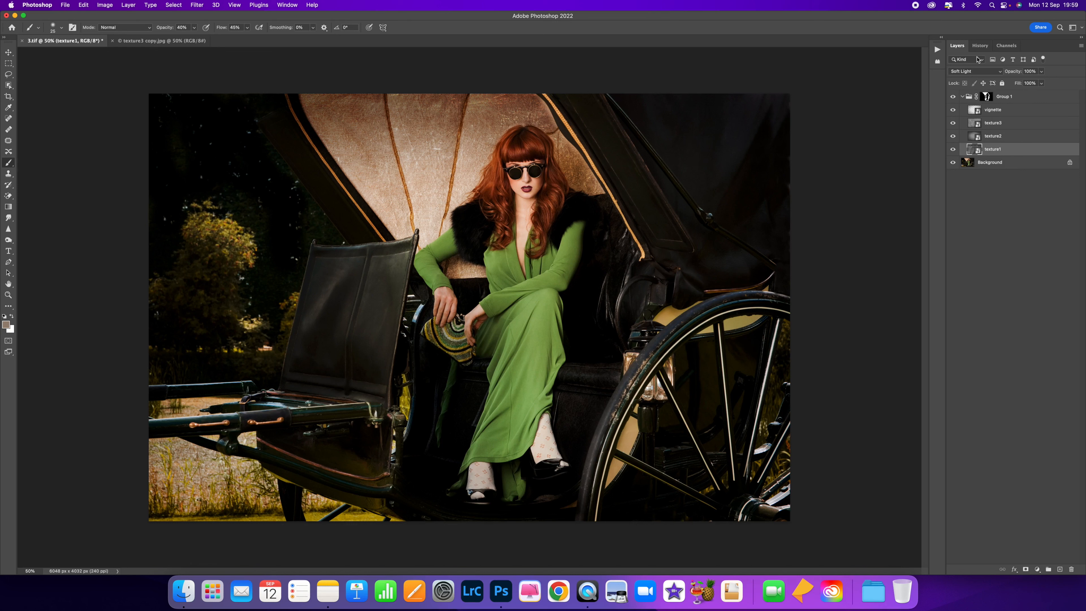
- Return to Snapshot 2, collapse Group 1, and compare the image with the group hidden and shown
{"action": "left_click", "coordinate": [980, 46]}
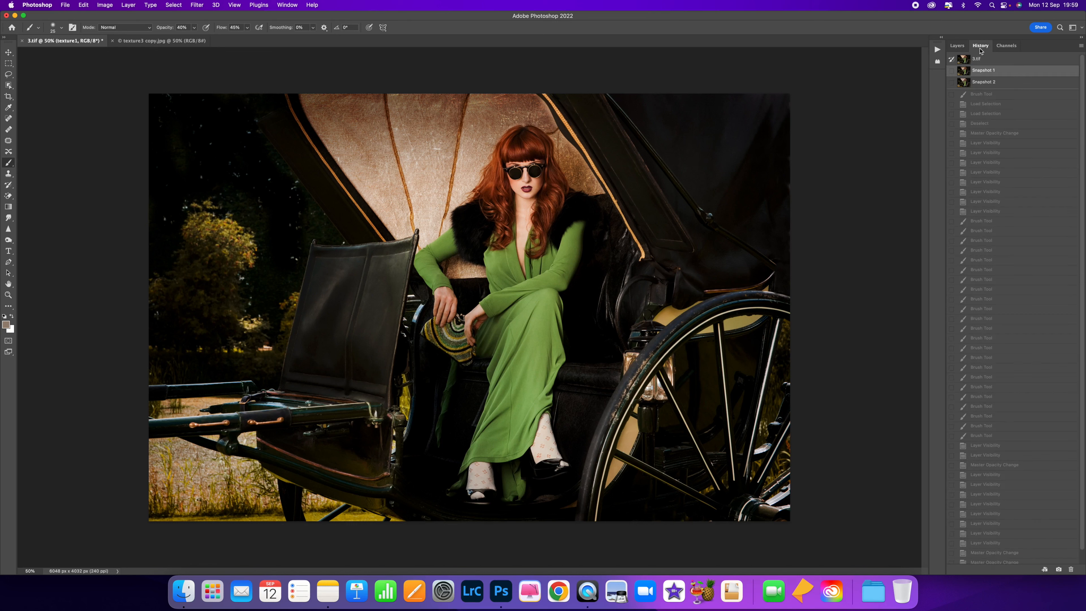
{"action": "left_click", "coordinate": [979, 60]}
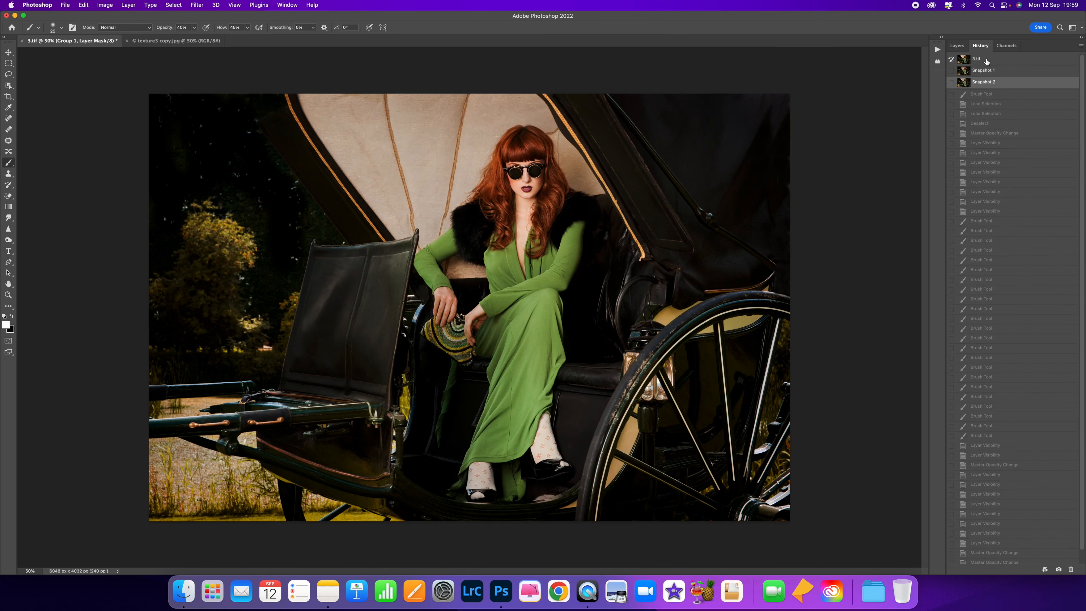
{"action": "left_click", "coordinate": [964, 50]}
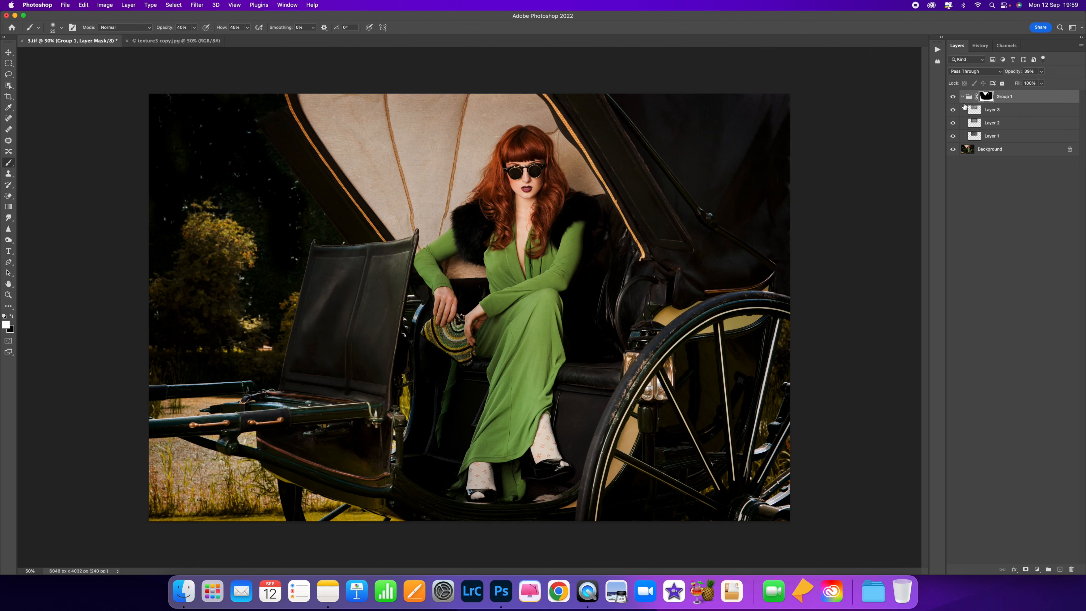
{"action": "left_click", "coordinate": [962, 96]}
{"action": "left_click", "coordinate": [953, 97]}
{"action": "left_click", "coordinate": [953, 97]}
- Go back to Snapshot 2, switch to Snapshot 1, and examine the textured hood lining around the woman
{"action": "left_click", "coordinate": [980, 47]}
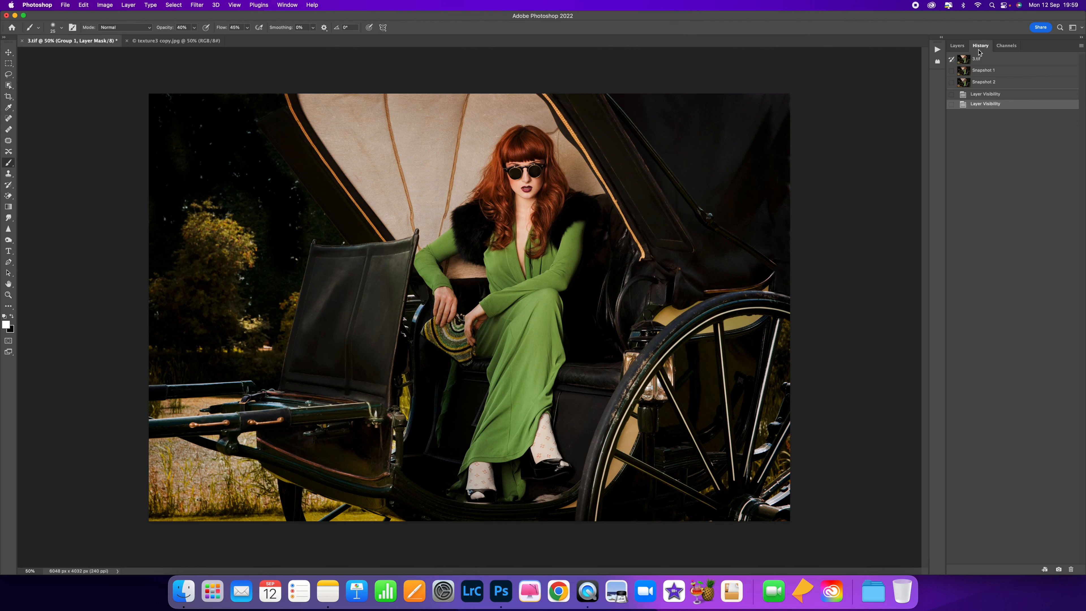
{"action": "left_click", "coordinate": [983, 82]}
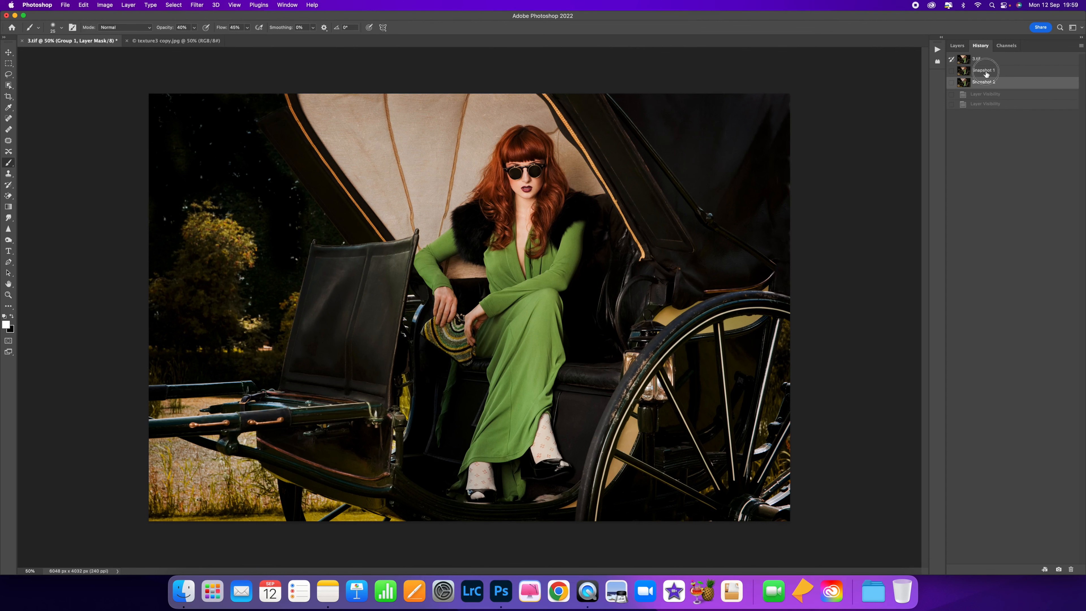
{"action": "left_click", "coordinate": [984, 71]}
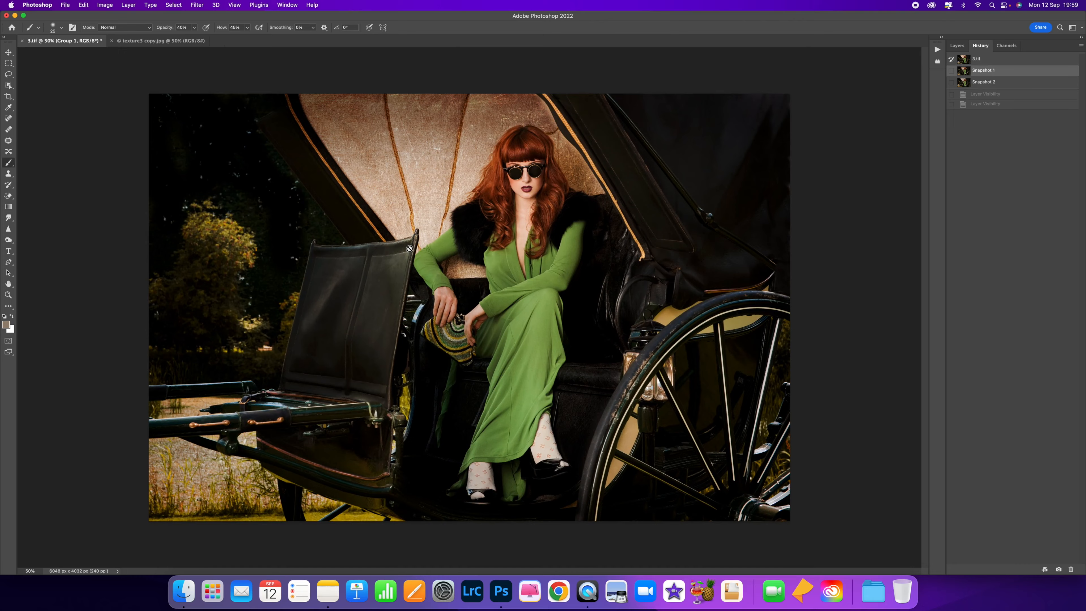
{"action": "key", "text": "super+equal"}
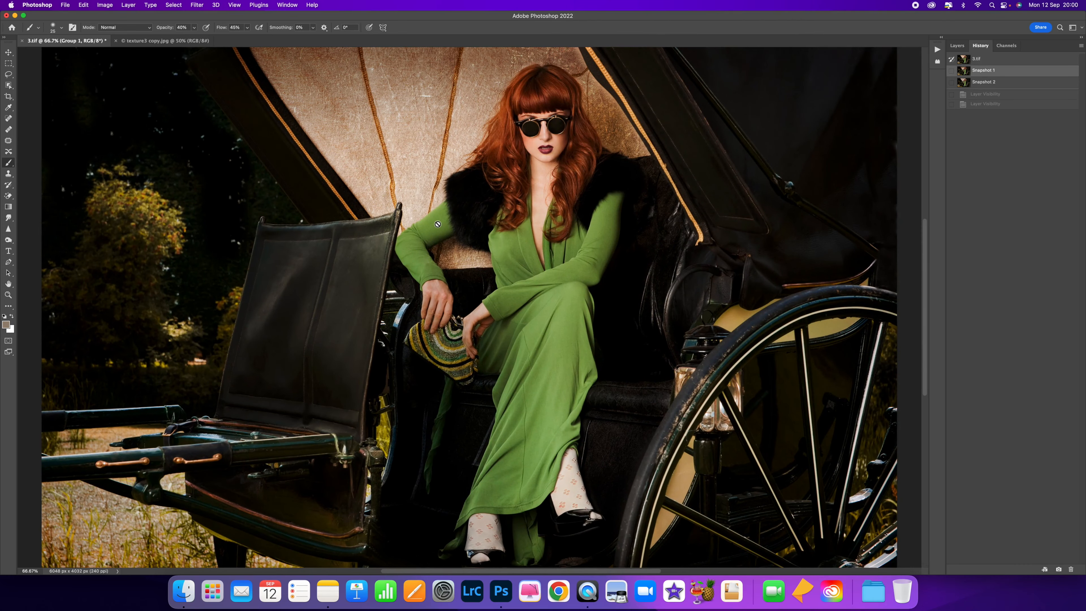
{"action": "scroll", "coordinate": [438, 224], "scroll_direction": "up", "scroll_amount": 4}
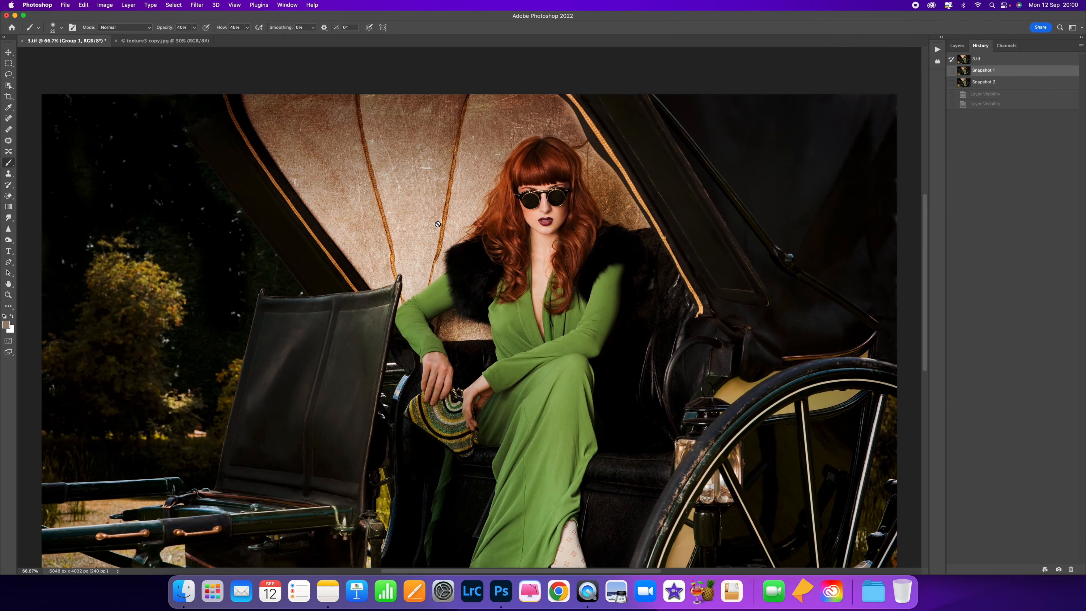
{"action": "key", "text": "super+minus"}
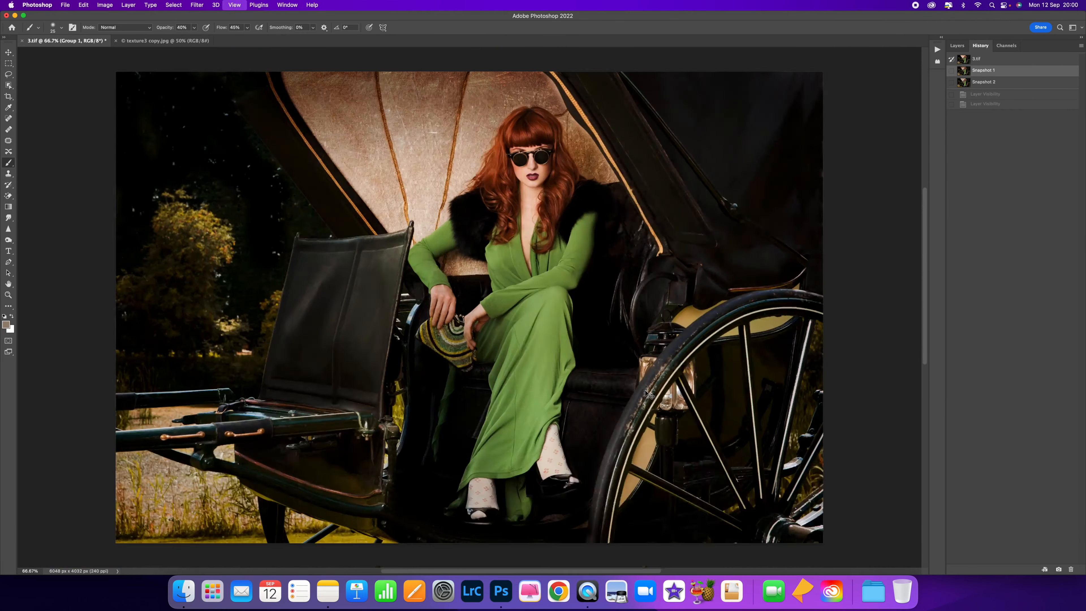